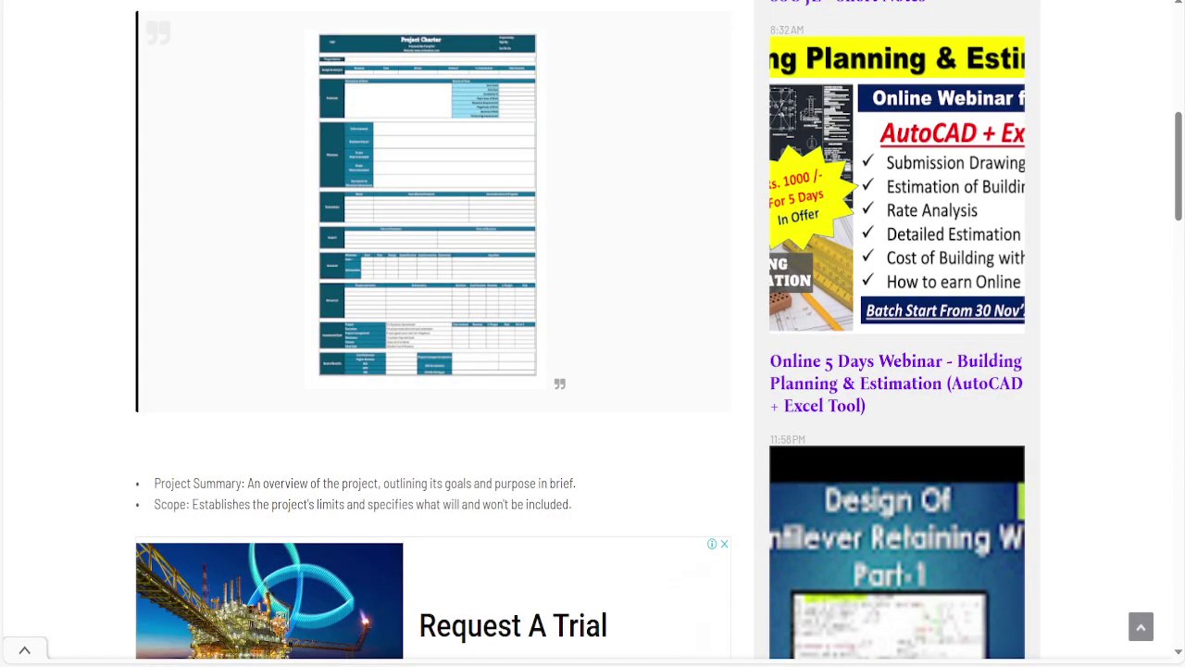
- Scroll the blog post up to its title, then down to the Project Charter image and bullets
scroll(167, 391, up, 6)
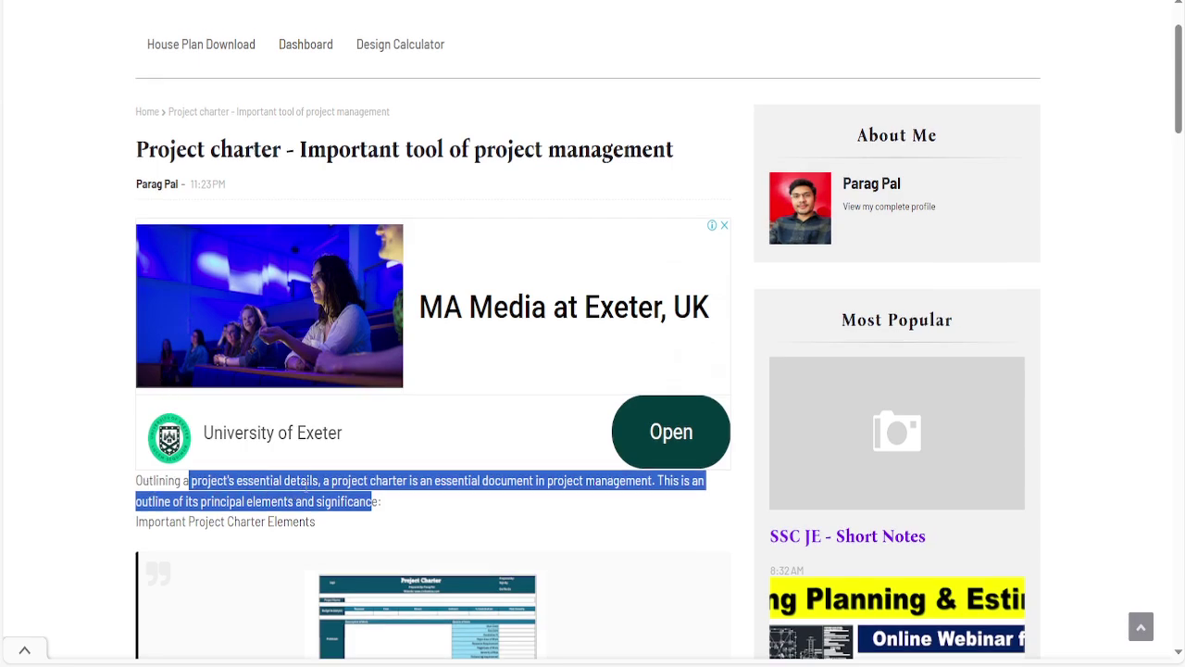
scroll(305, 484, down, 6)
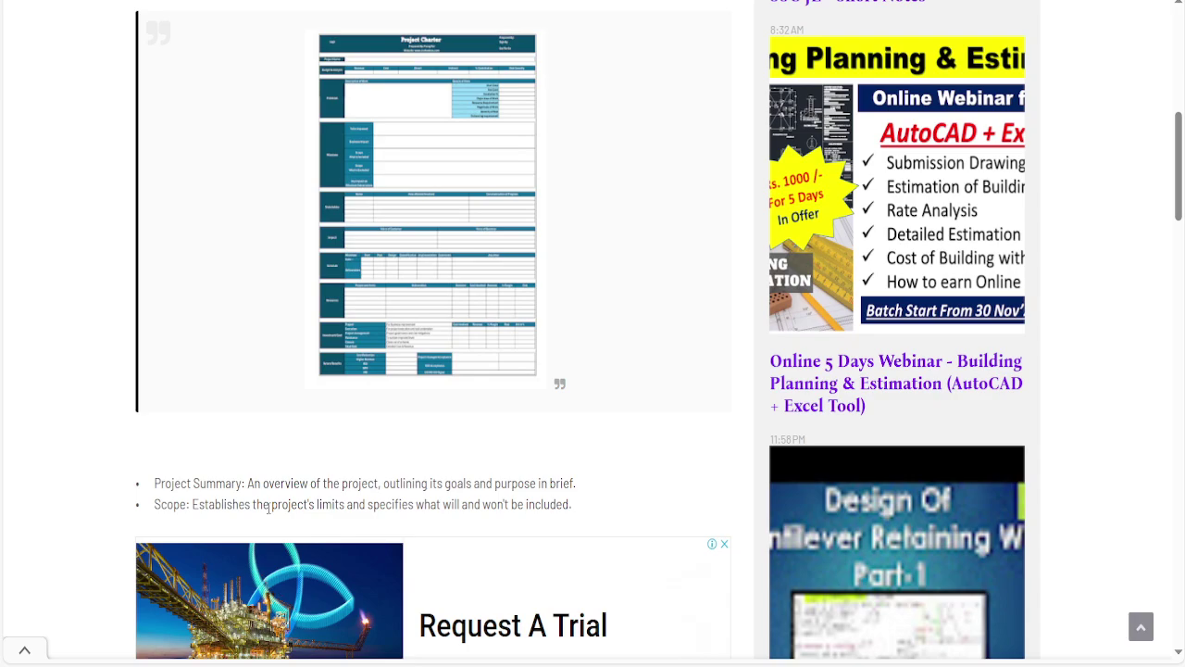
- Scroll through the article's Roles, Budget, Schedule, Risks and Importance of a Project Charter sections
scroll(37, 422, down, 3)
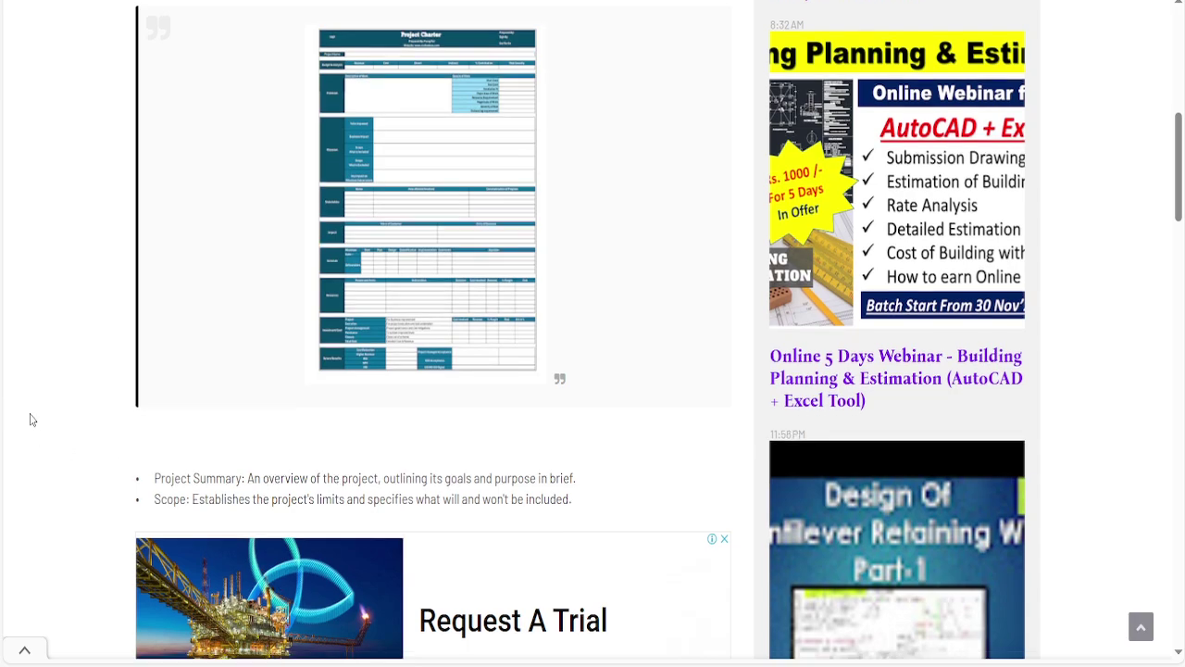
scroll(44, 429, down, 3)
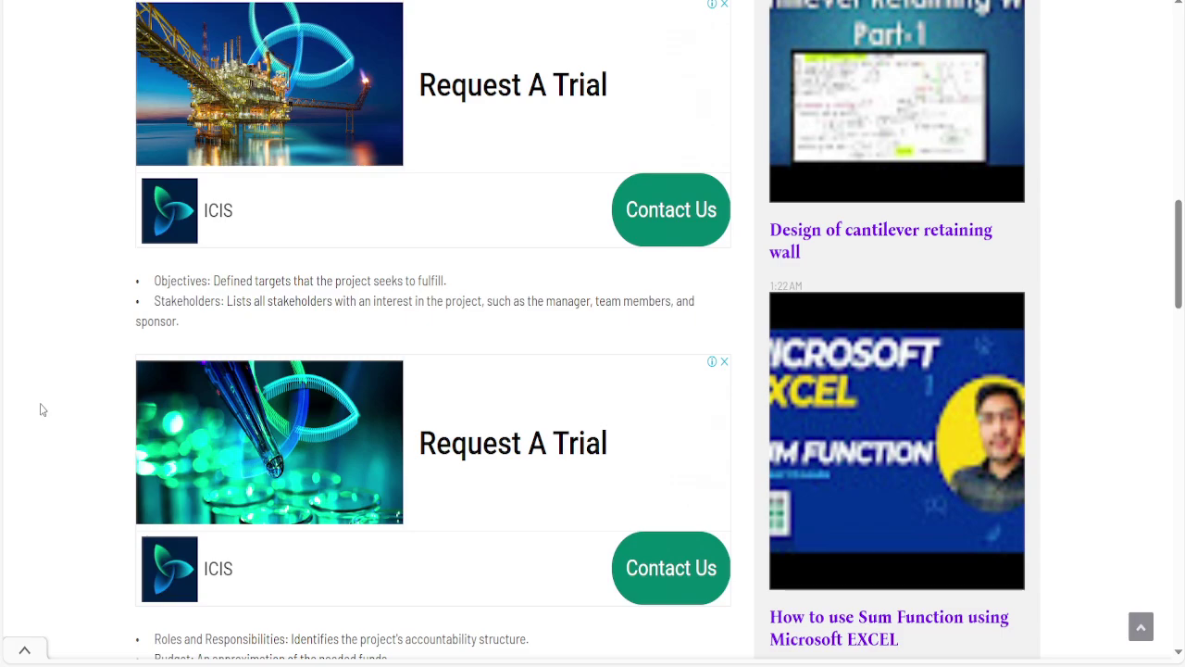
scroll(39, 407, down, 2)
scroll(39, 406, down, 2)
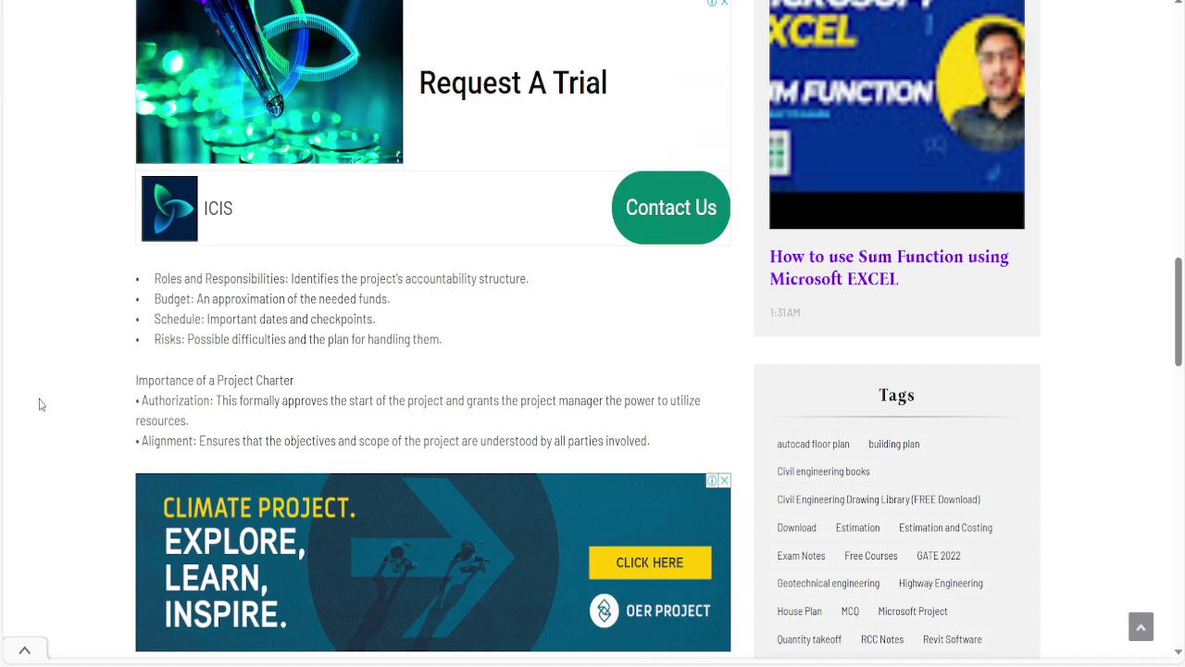
scroll(38, 404, down, 4)
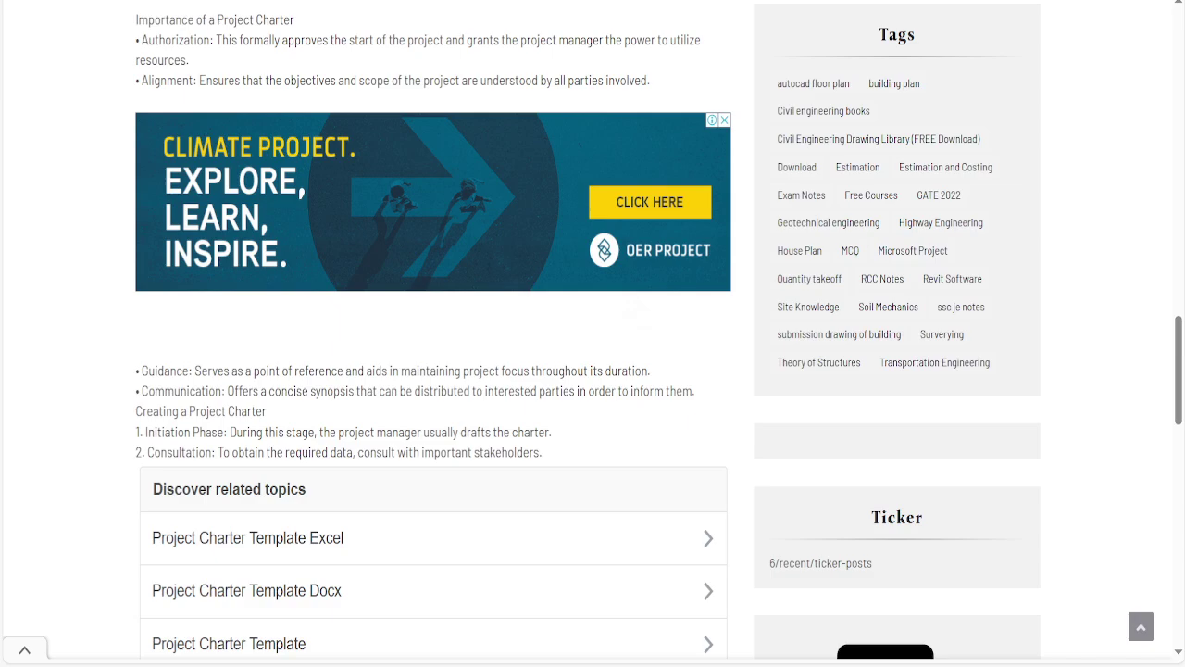
scroll(367, 571, down, 7)
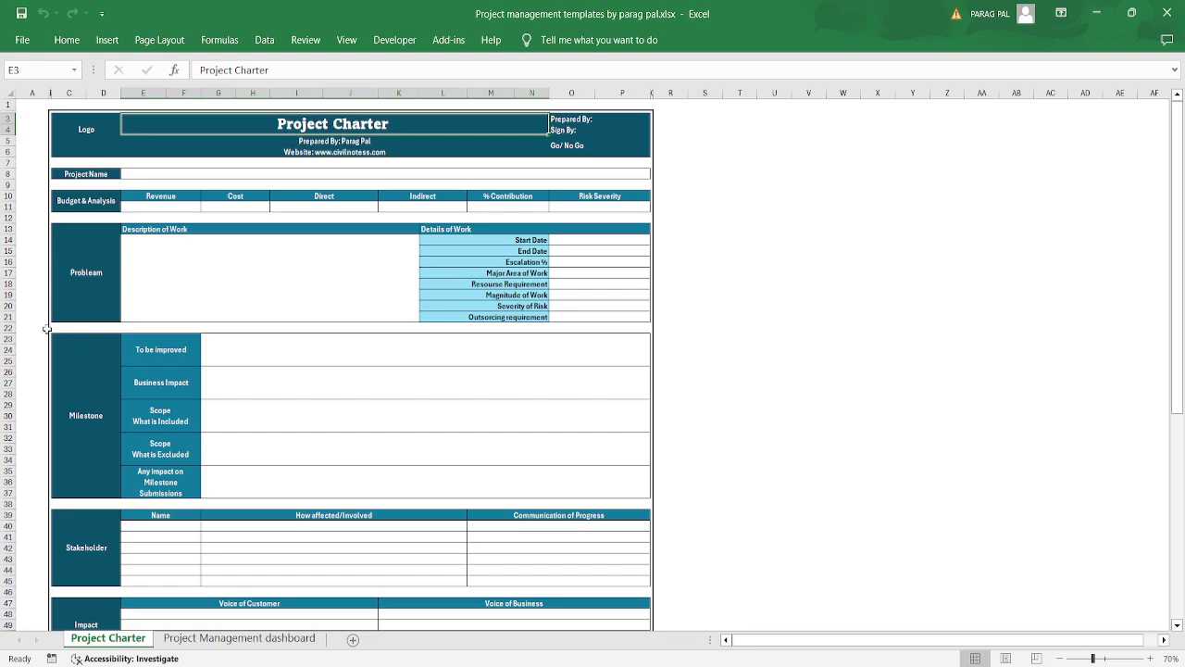
click(319, 172)
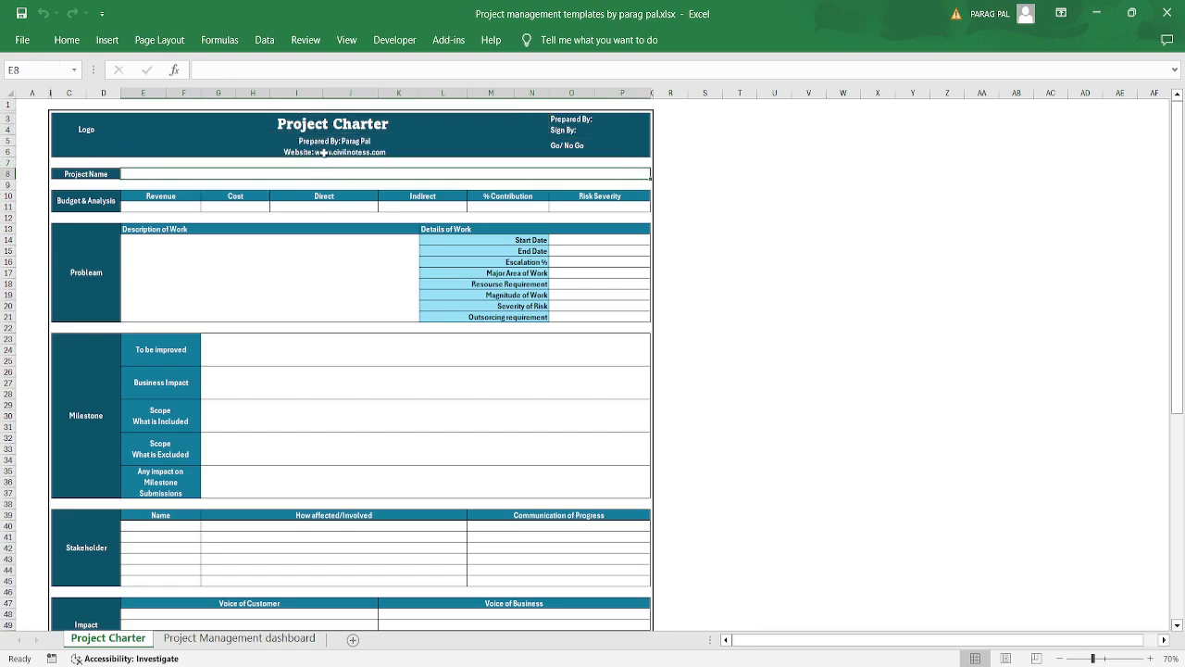
key(Up)
key(Up)
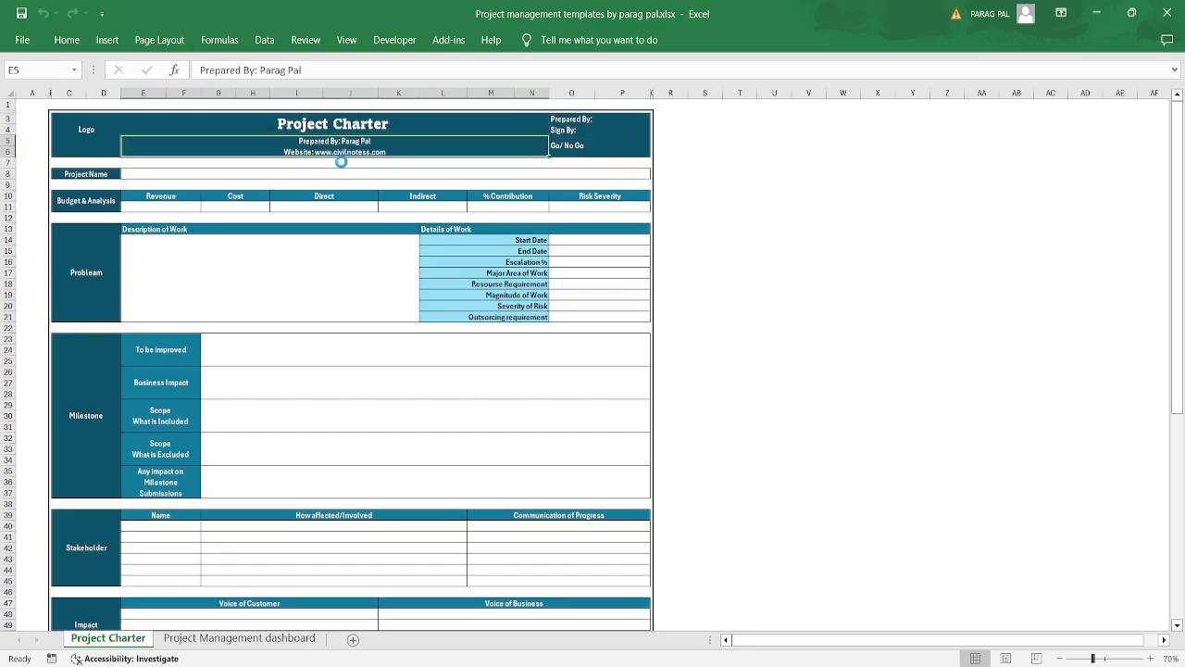
scroll(340, 165, up, 3)
scroll(487, 234, up, 2)
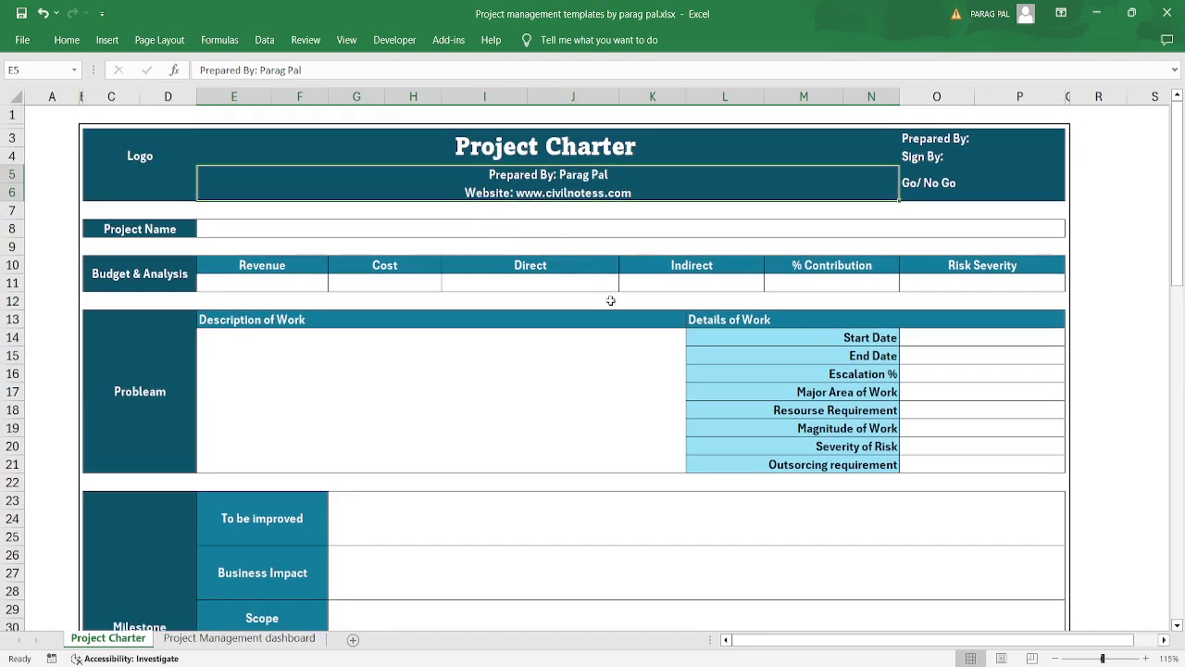
click(611, 331)
click(578, 193)
click(924, 184)
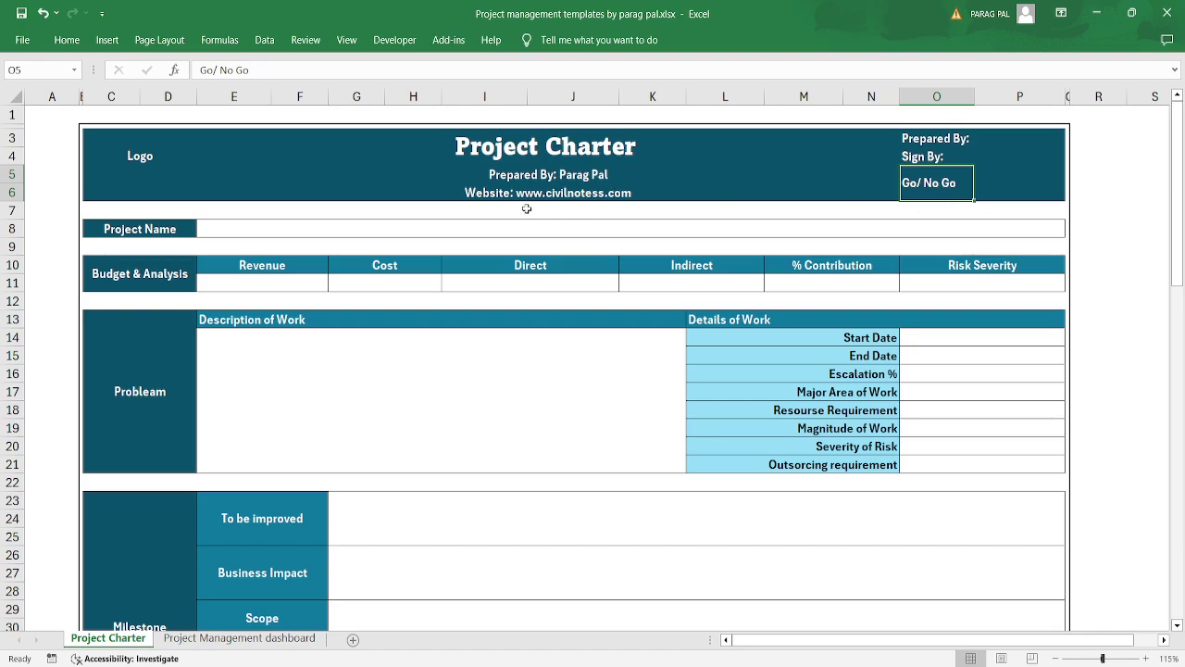
click(243, 228)
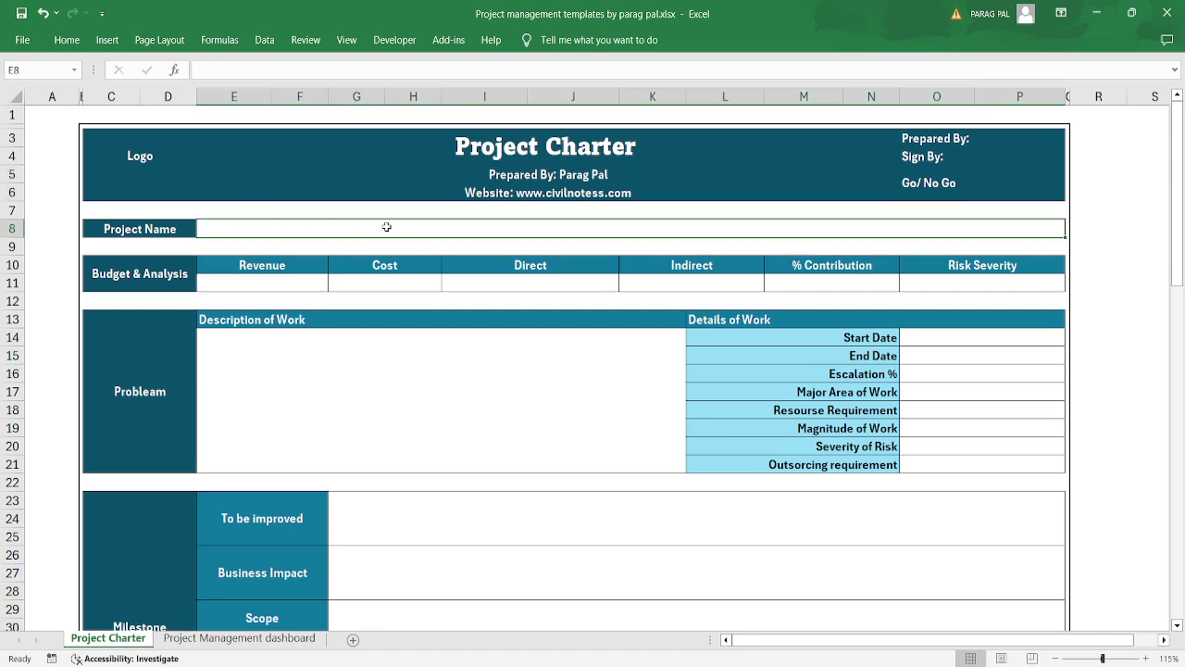
click(1010, 139)
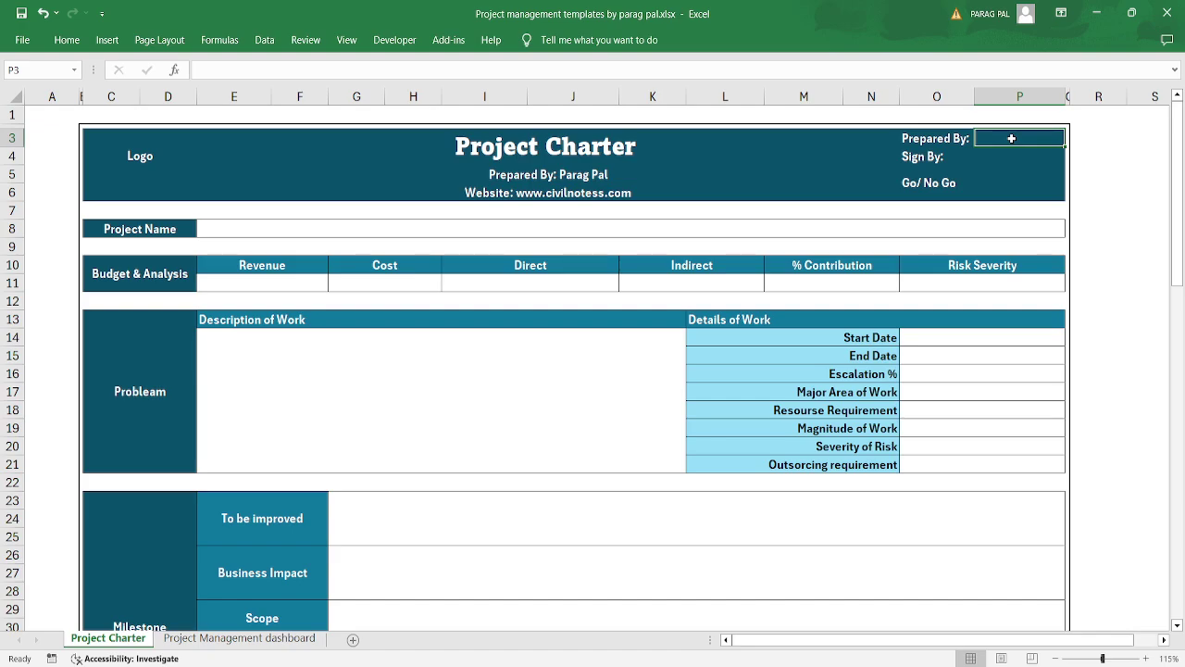
key(Down)
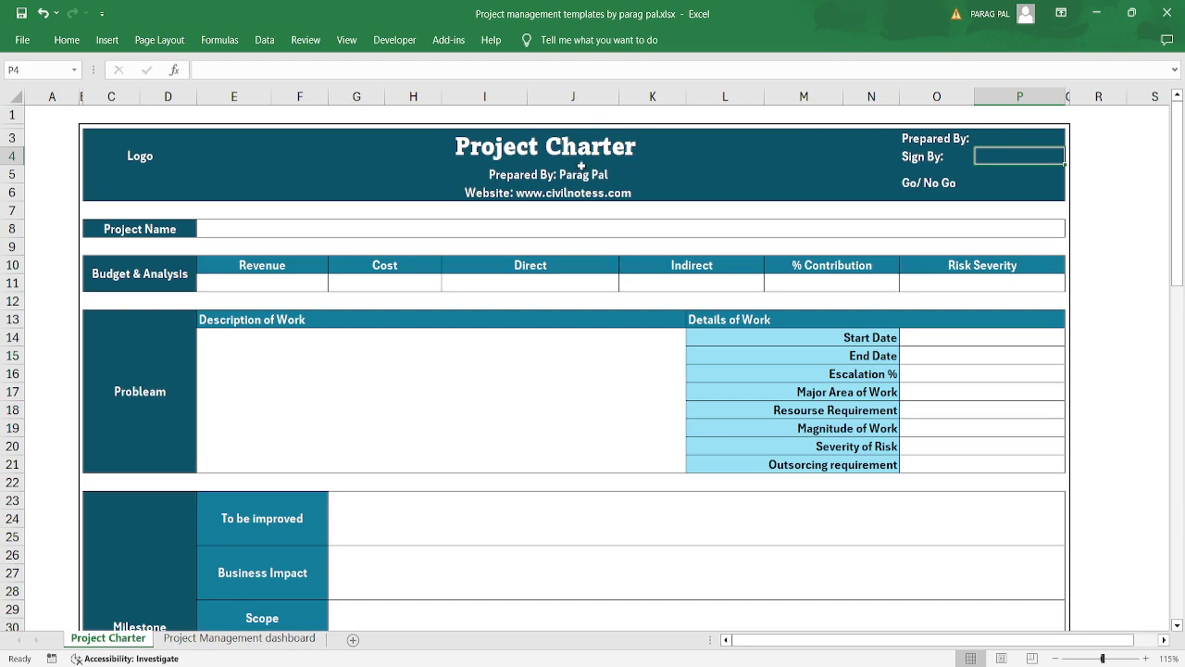
click(568, 232)
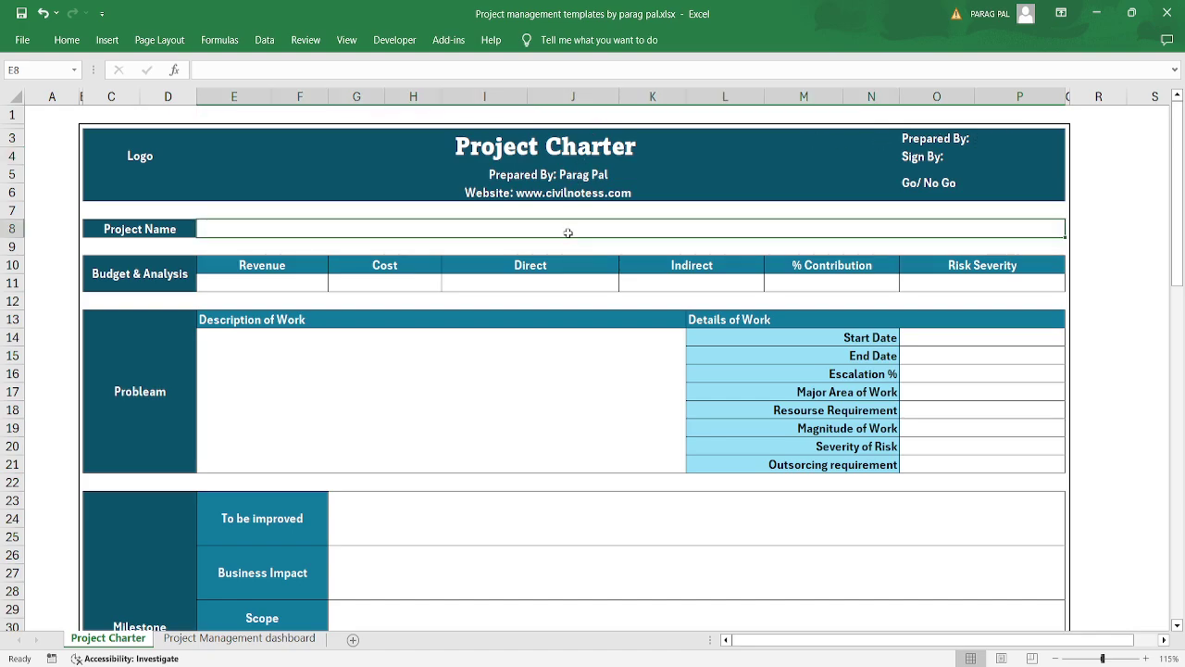
click(225, 284)
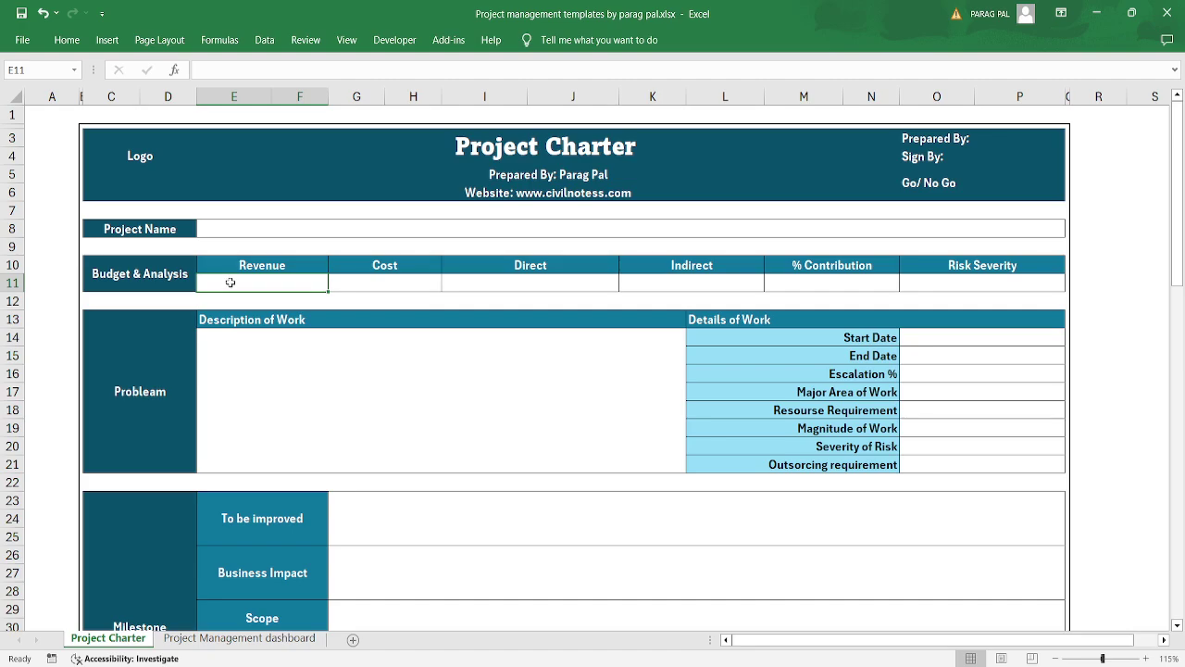
click(414, 283)
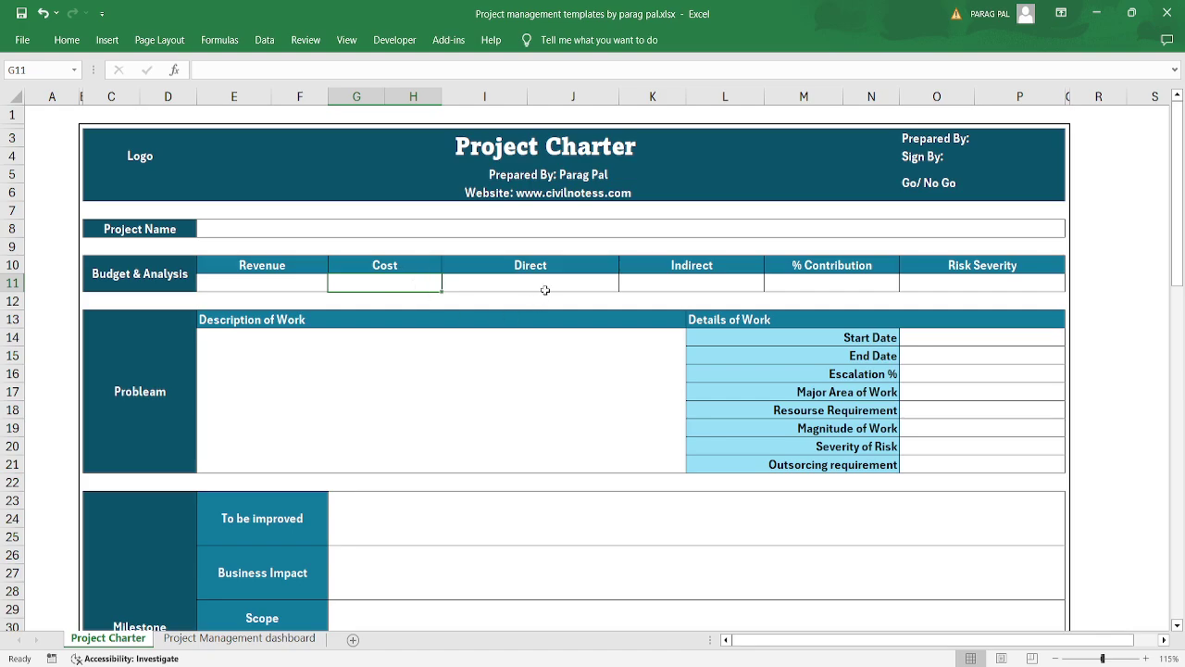
click(544, 290)
click(660, 290)
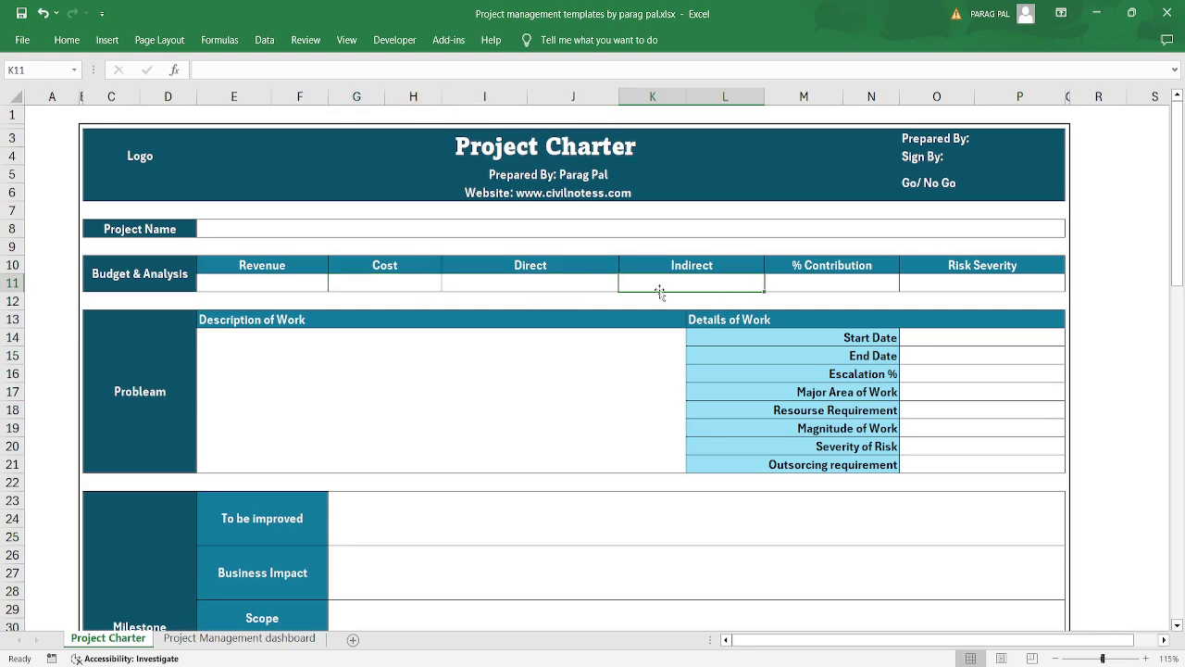
click(796, 287)
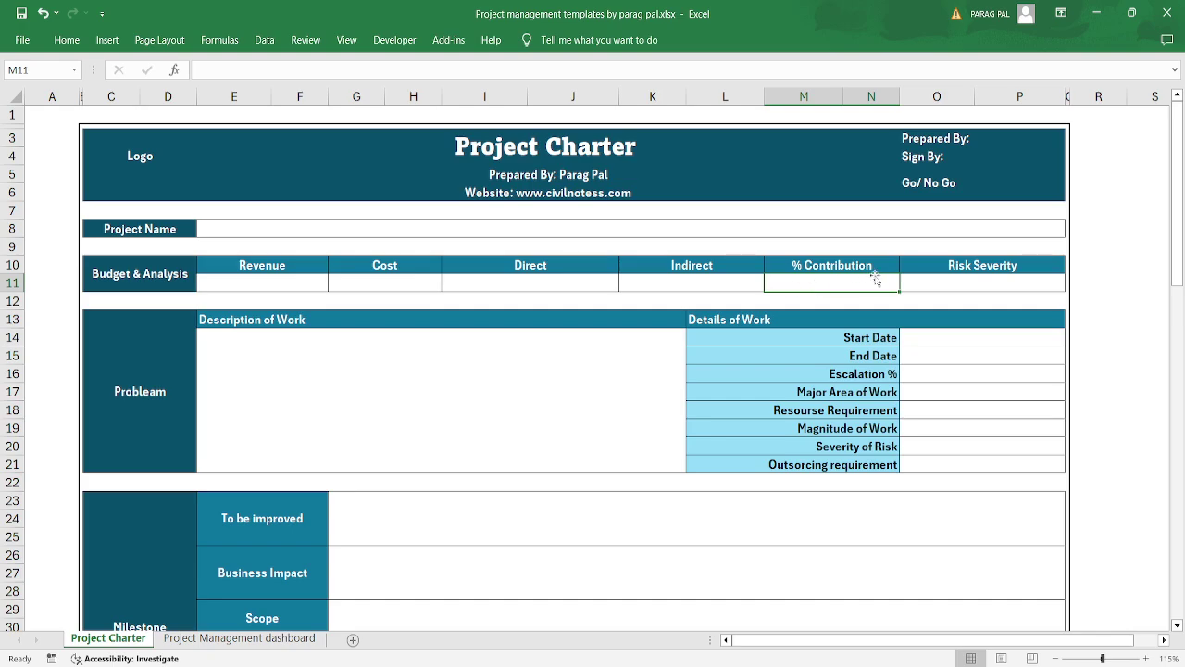
click(936, 282)
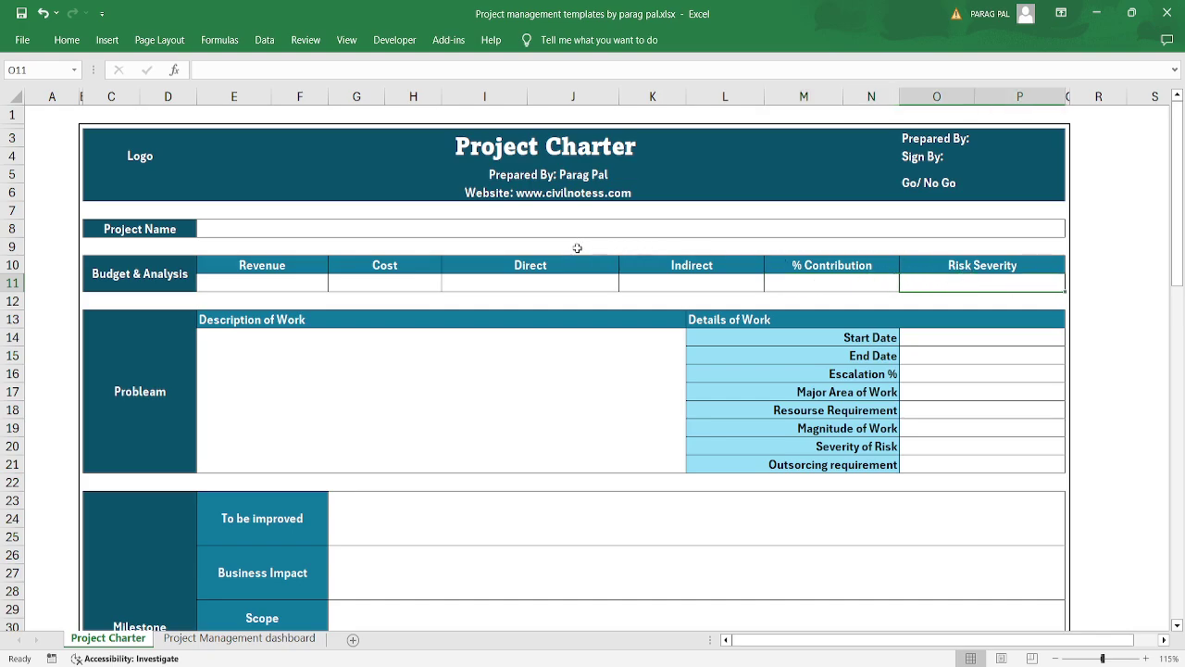
click(1026, 188)
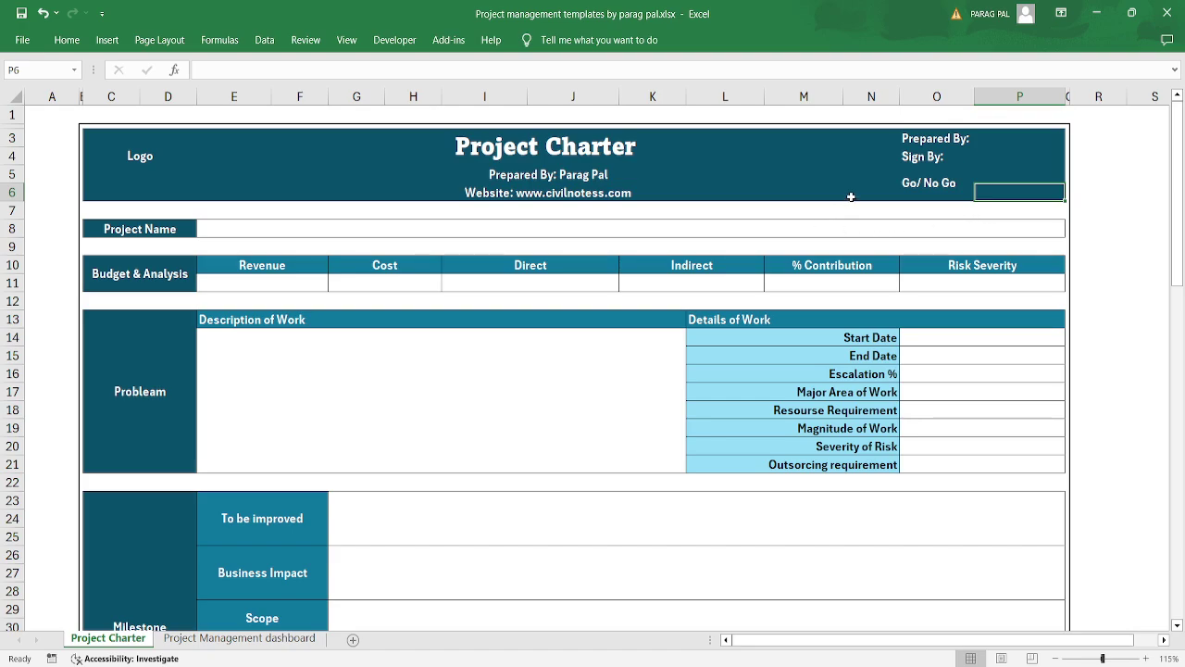
text(Go)
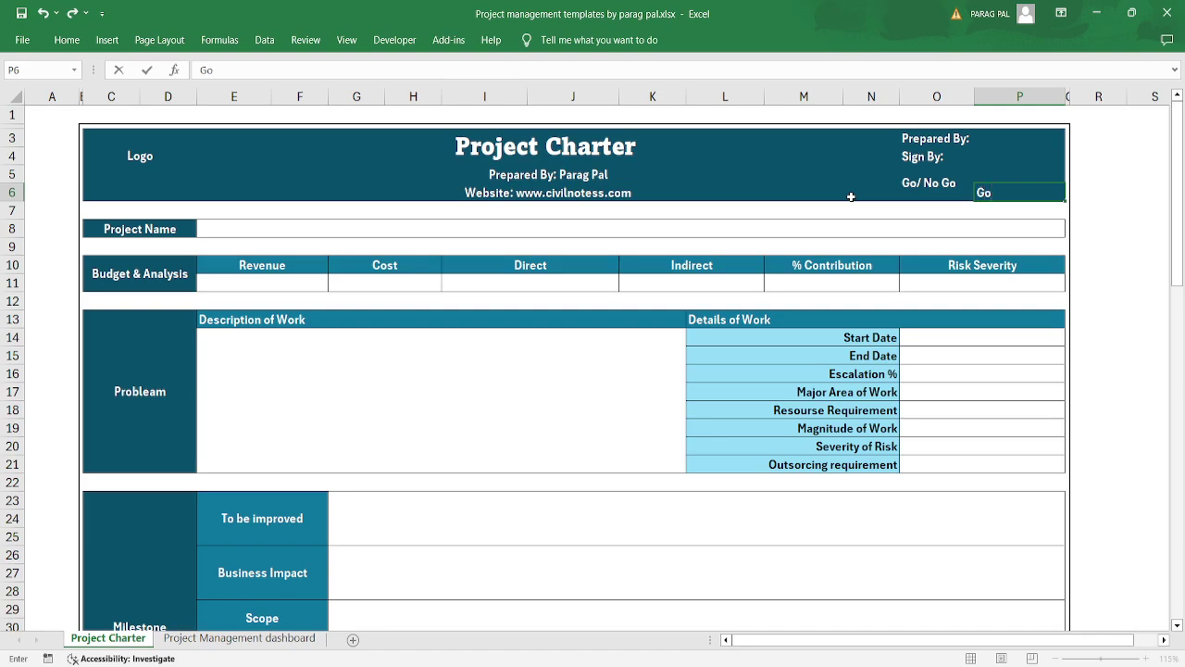
key(ctrl+Return)
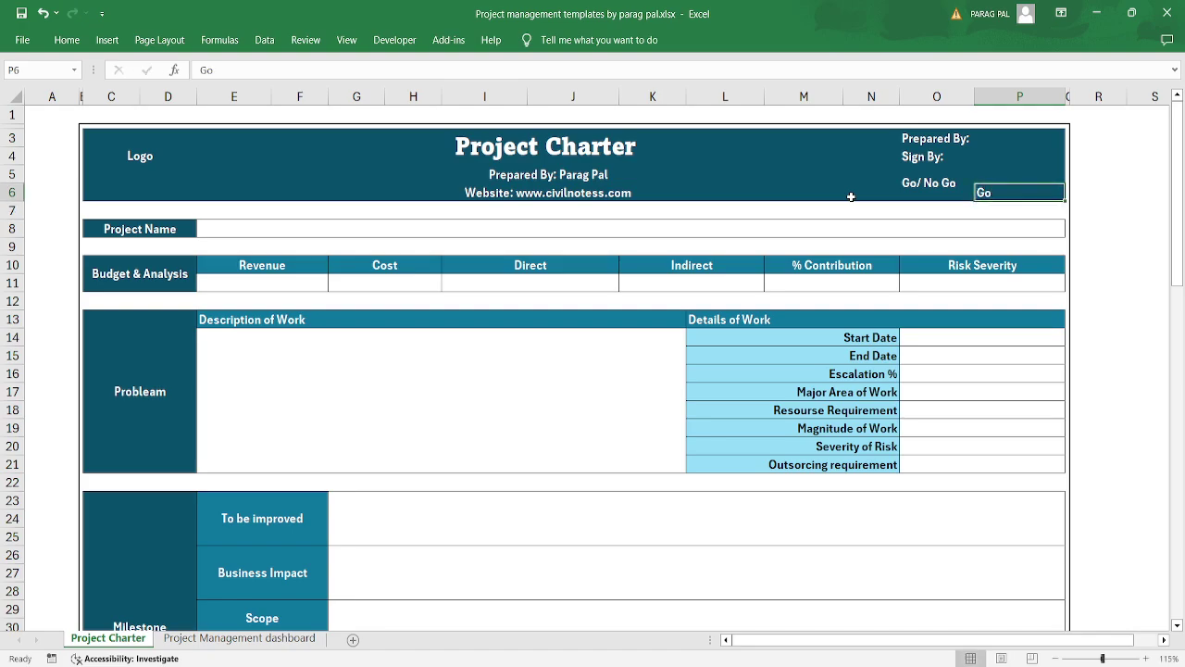
key(Delete)
click(311, 323)
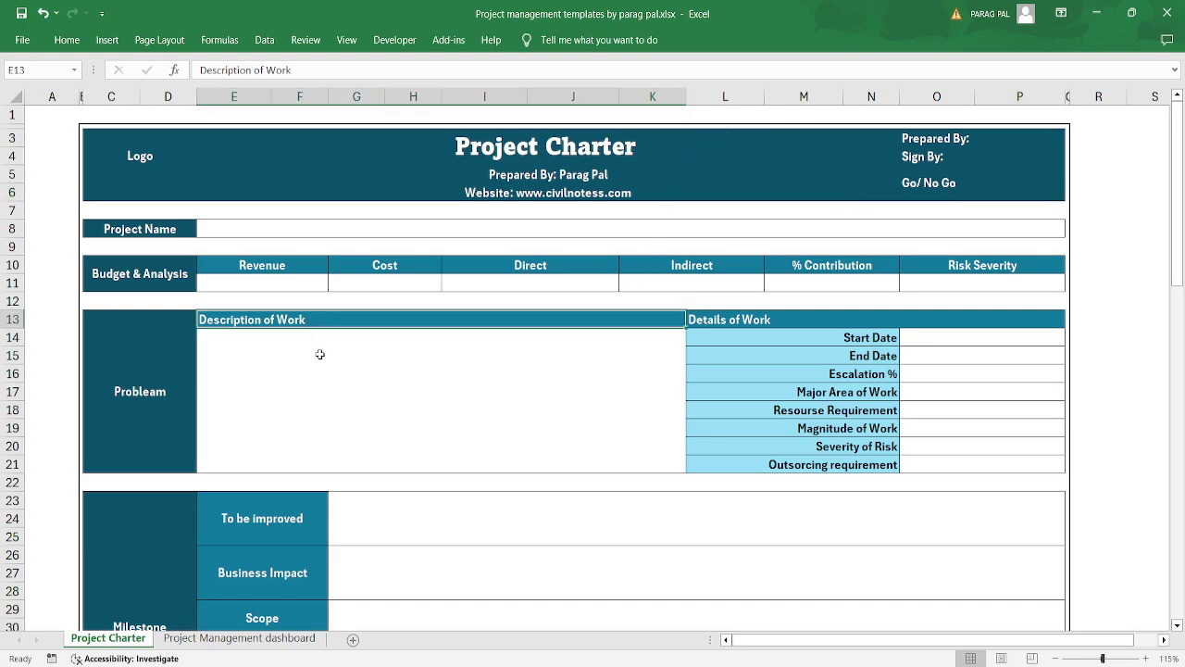
click(320, 354)
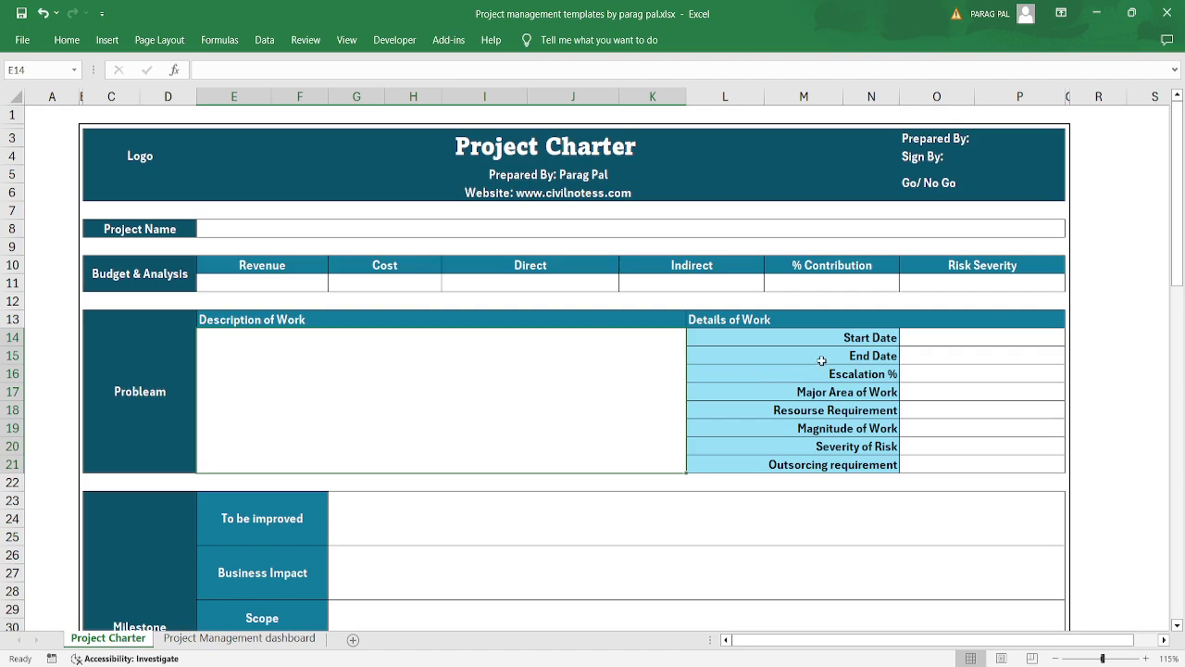
click(955, 342)
click(951, 354)
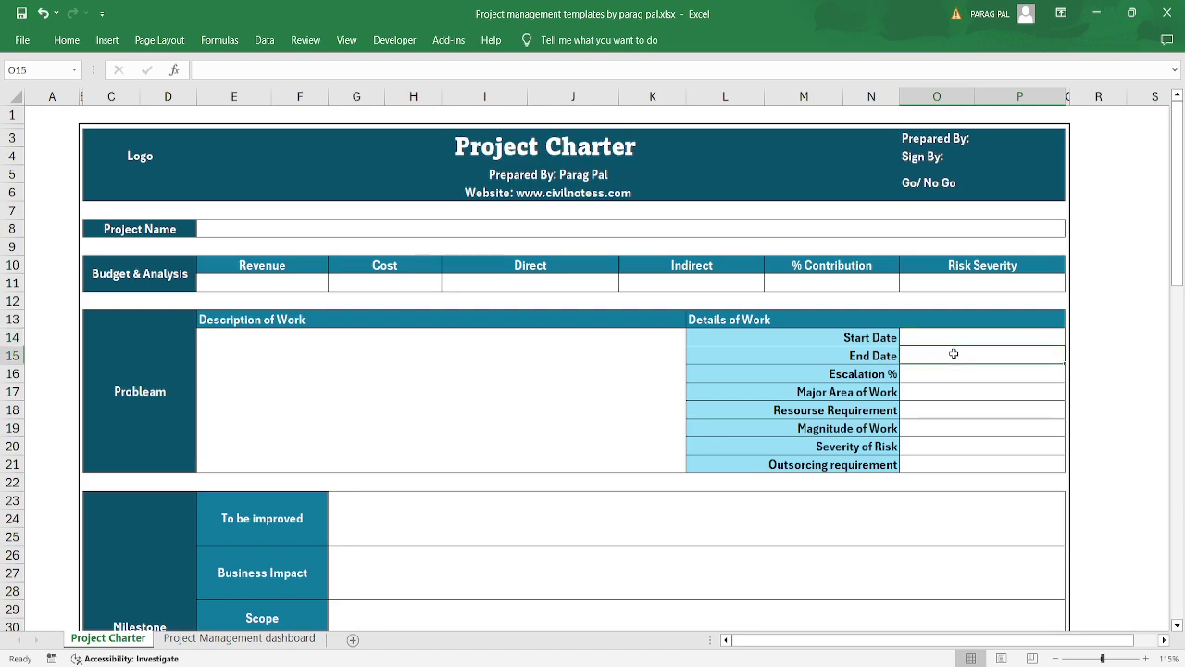
click(950, 372)
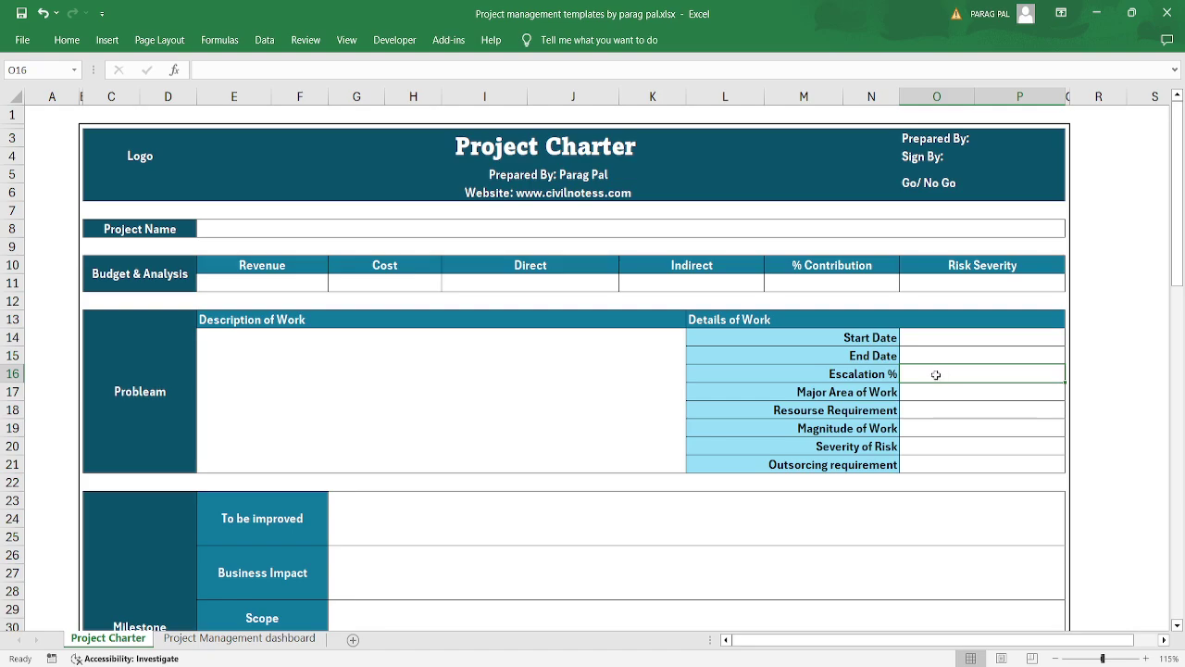
click(945, 396)
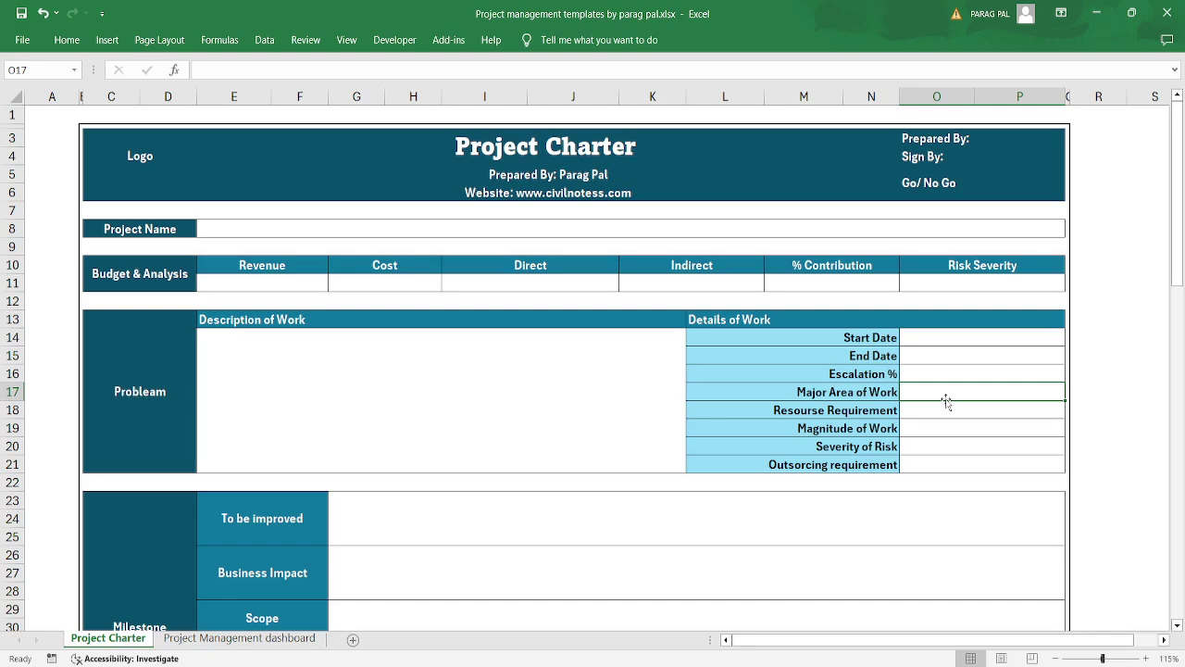
key(Down)
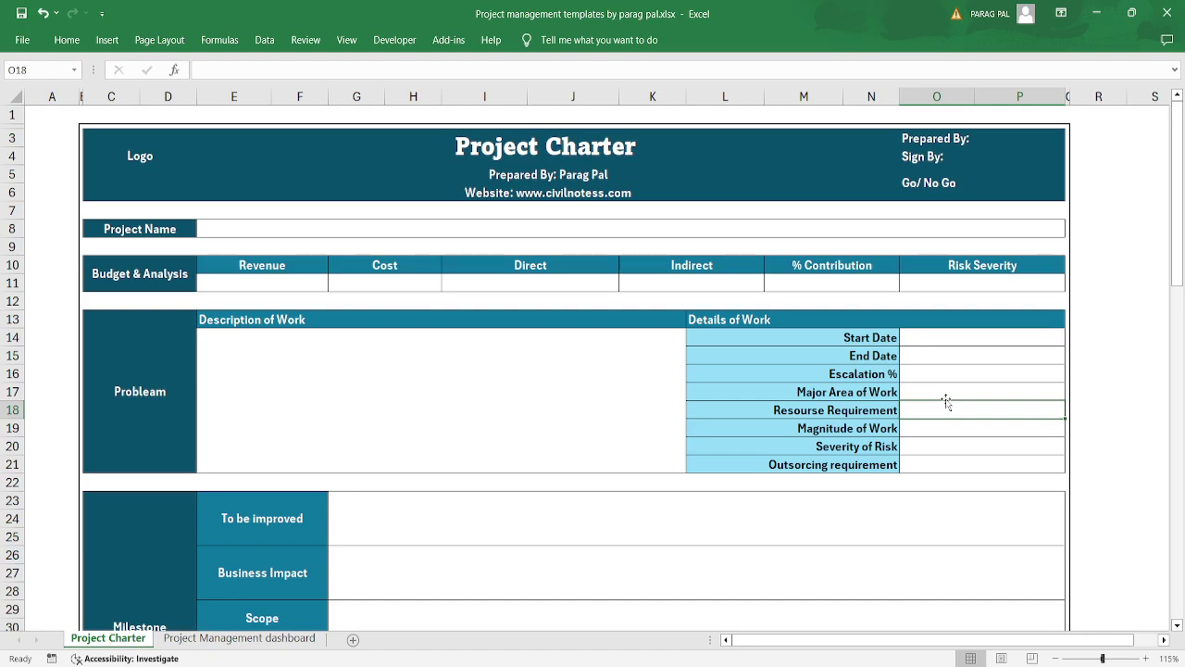
key(Down)
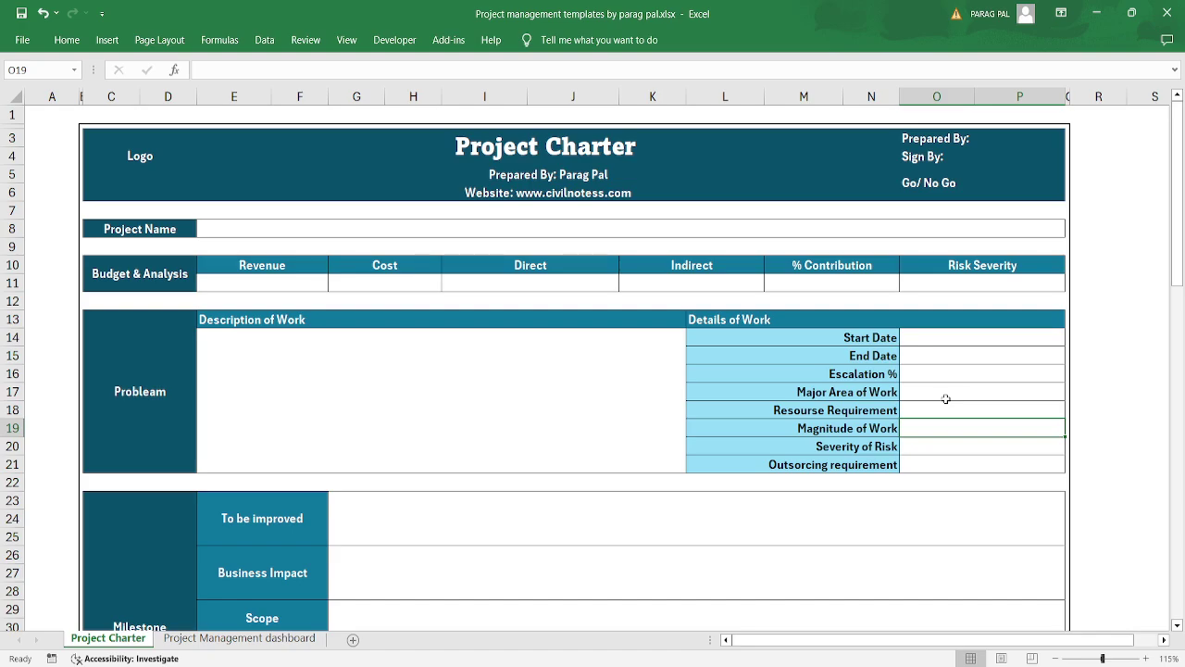
- Enter 10, 5 and 0.5 in S19, S20 and S21 as helper values
key(Right)
key(Right)
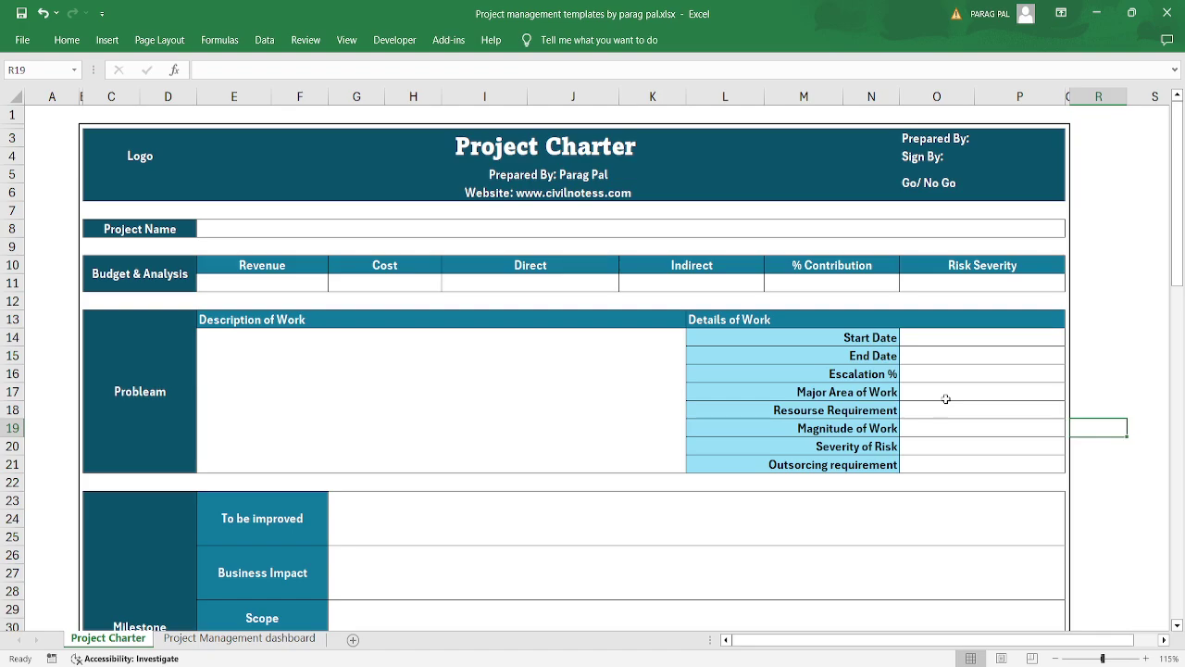
key(Right)
text(10)
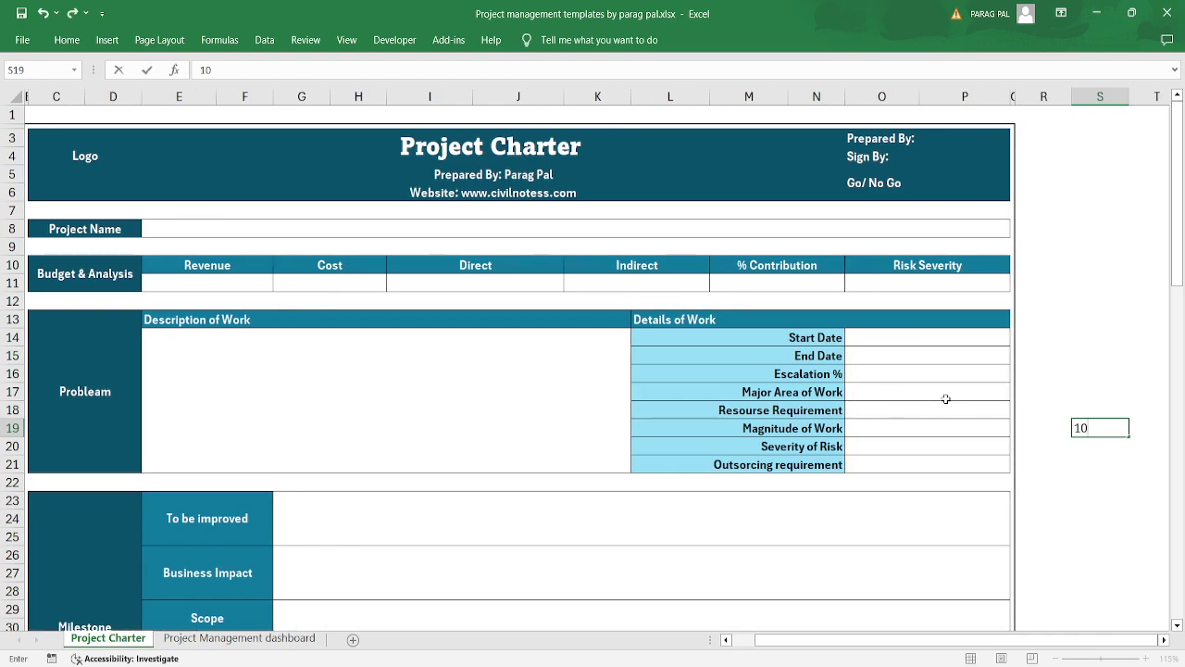
key(Return)
text(5)
key(Return)
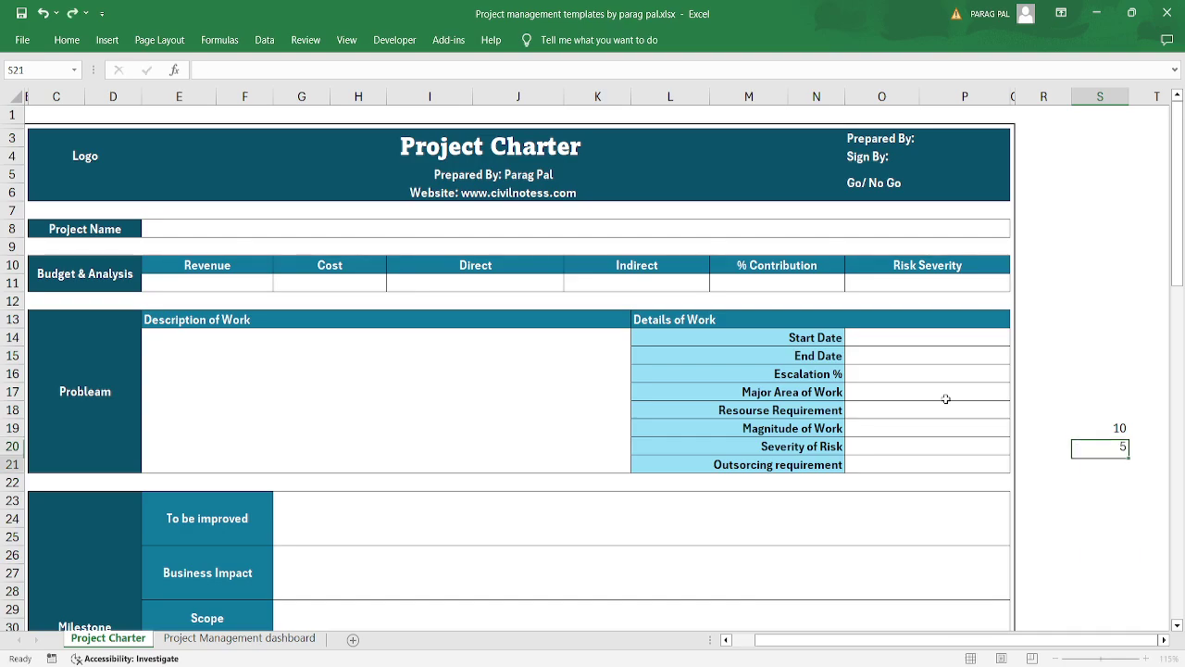
text(0.5)
key(Return)
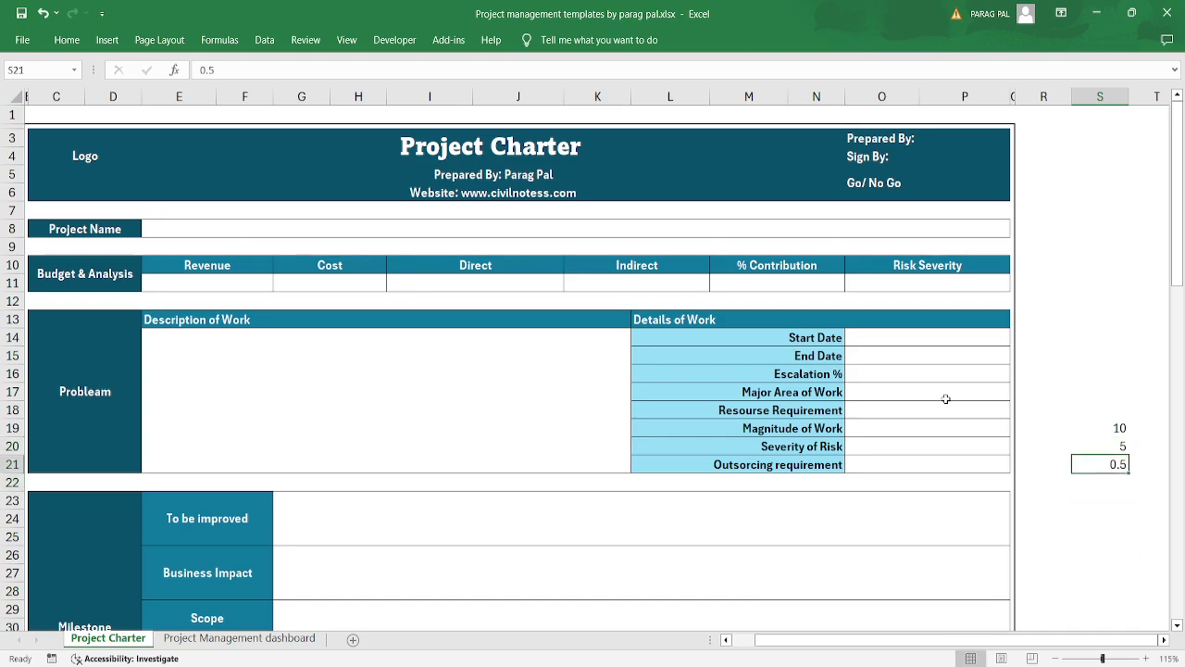
key(shift+Up)
key(shift+Up)
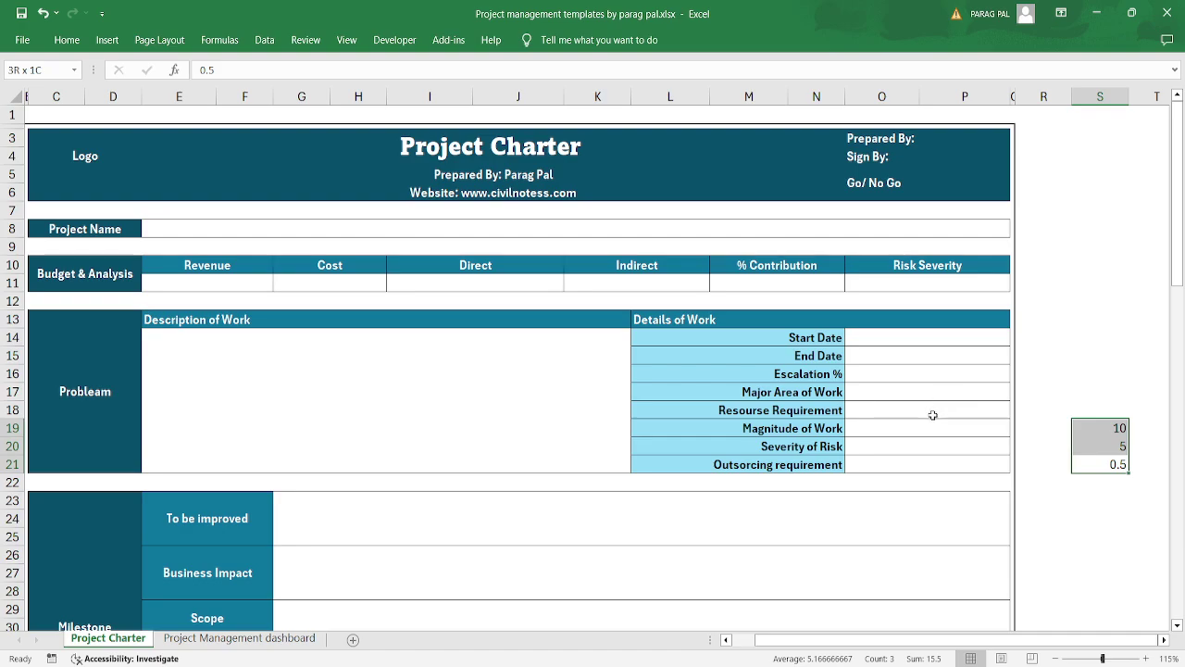
click(930, 428)
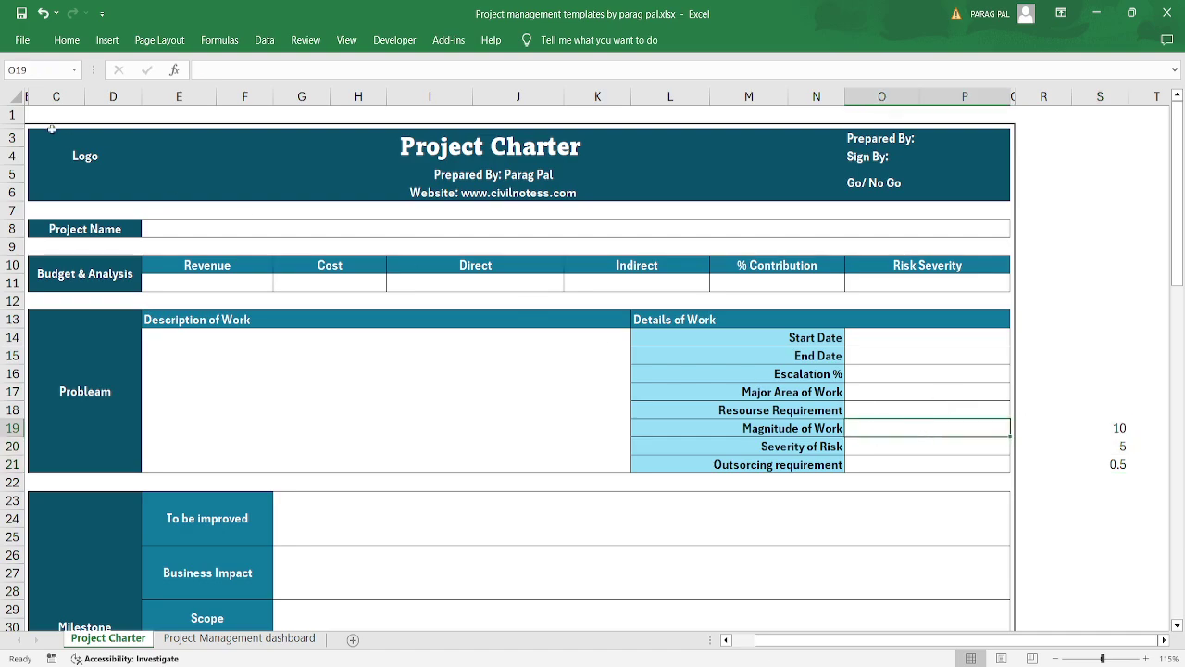
click(66, 41)
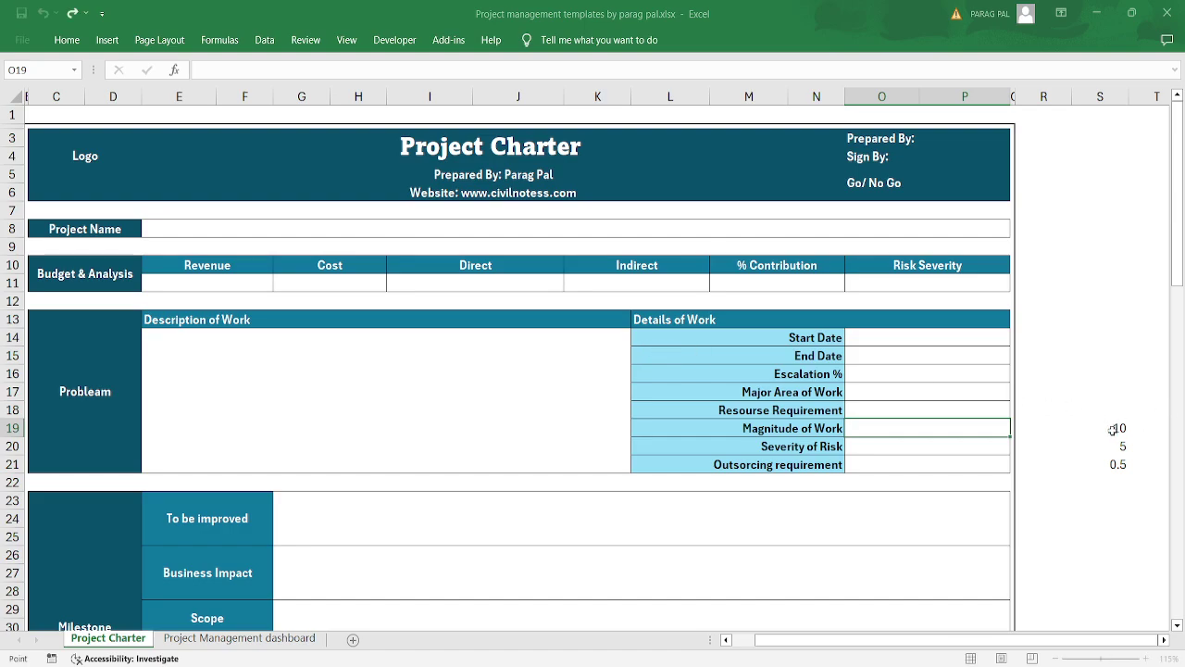
- Enter 10 as Magnitude of Work in O19, leaving Severity of Risk and Outsourcing blank
drag(1114, 426, 1114, 461)
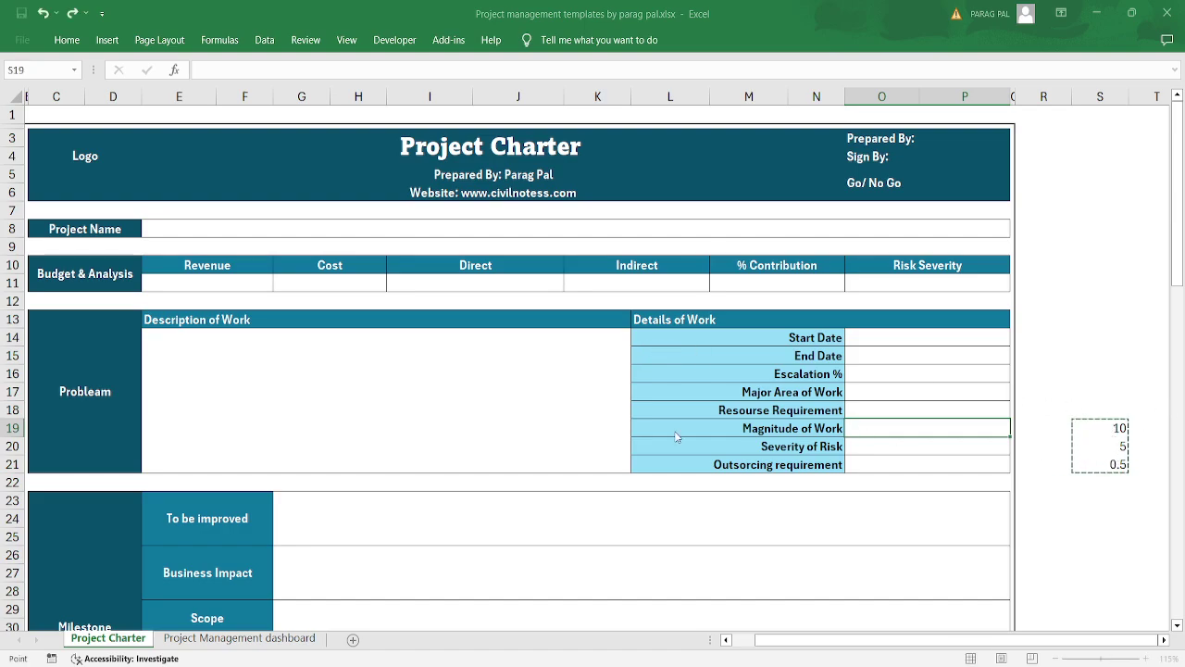
key(Escape)
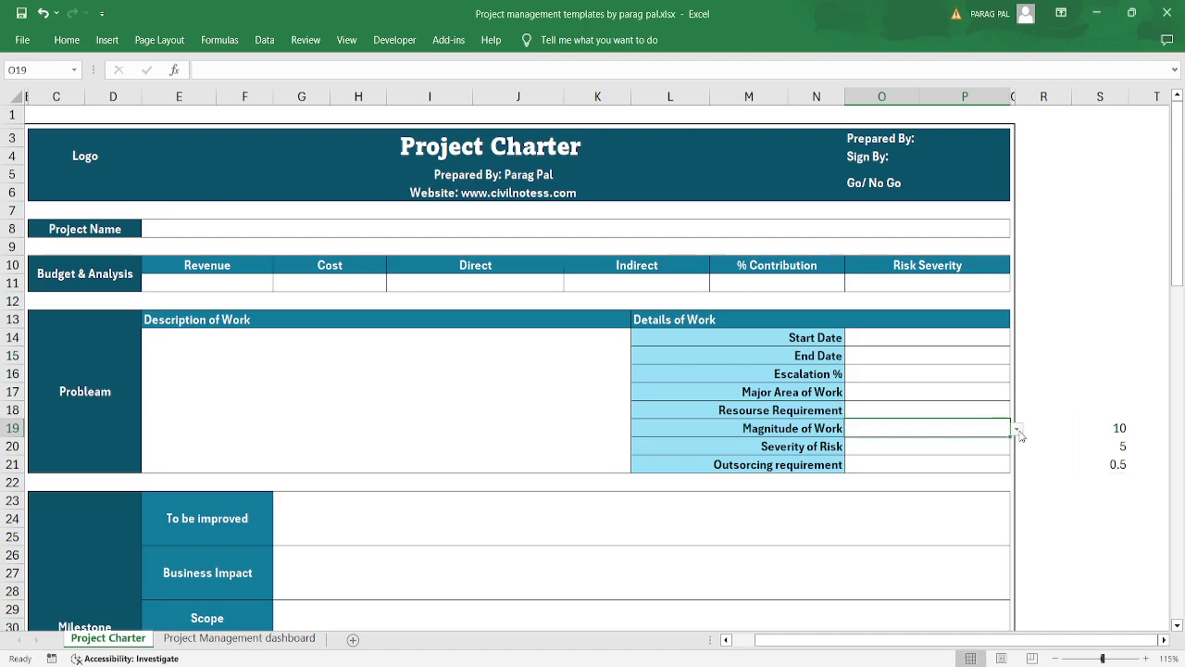
text(10)
click(870, 491)
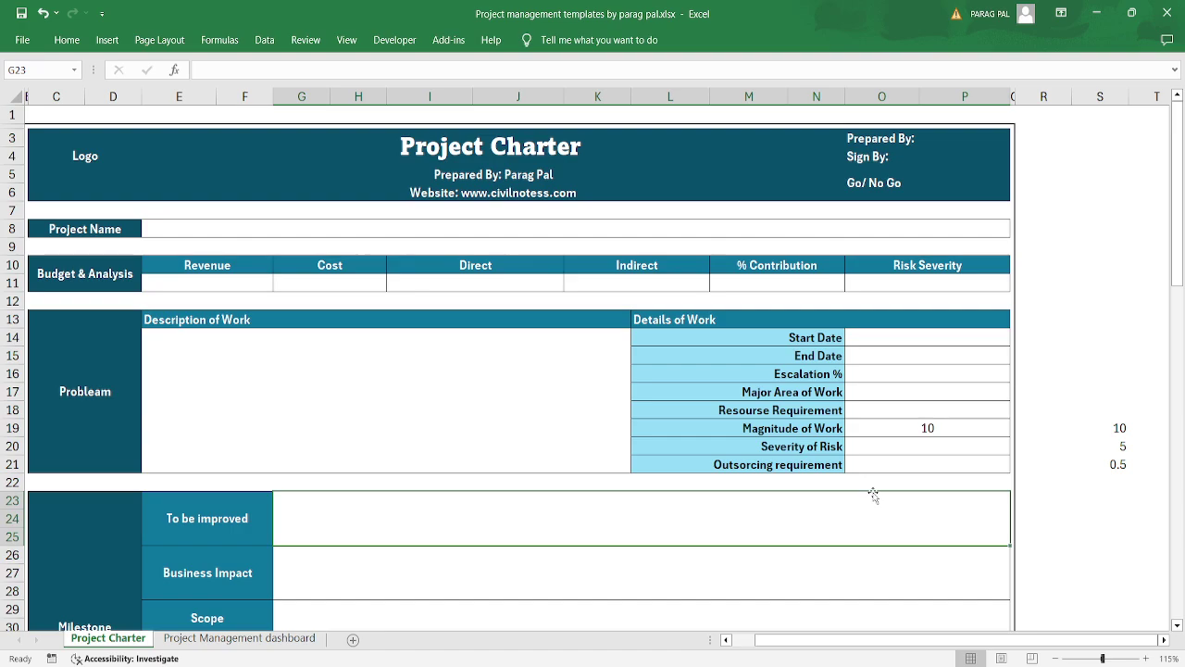
click(916, 444)
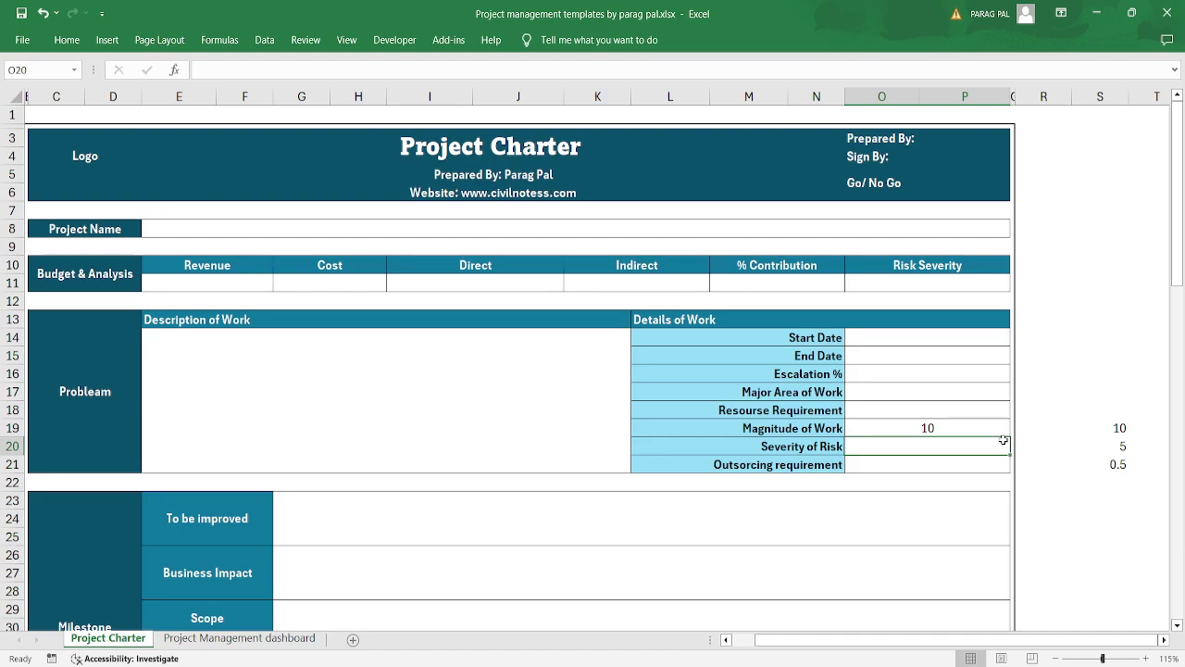
key(Down)
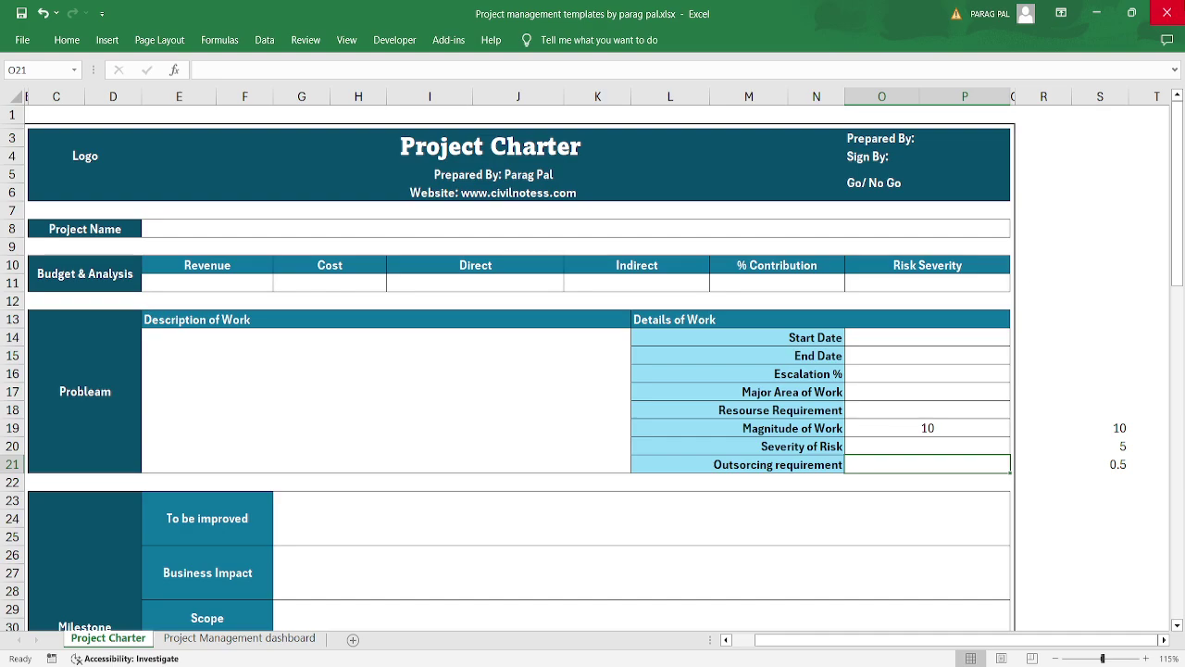
- Review the To be improved, Business Impact and Scope Included labels and their entry boxes
click(562, 438)
scroll(315, 418, down, 5)
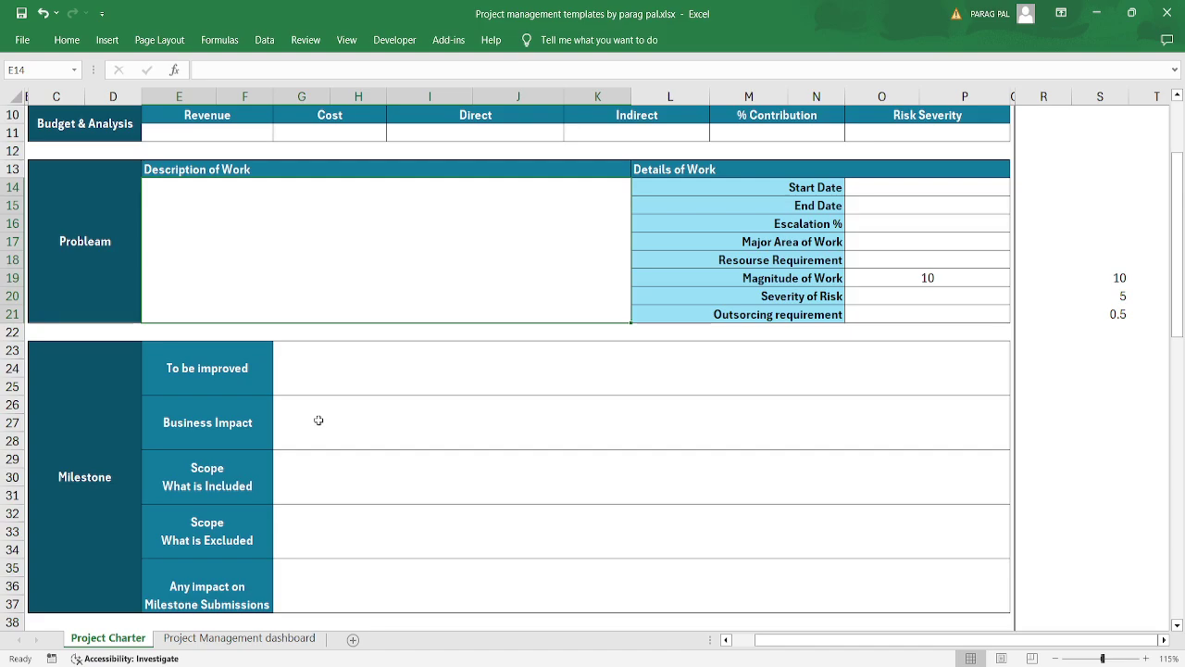
click(66, 363)
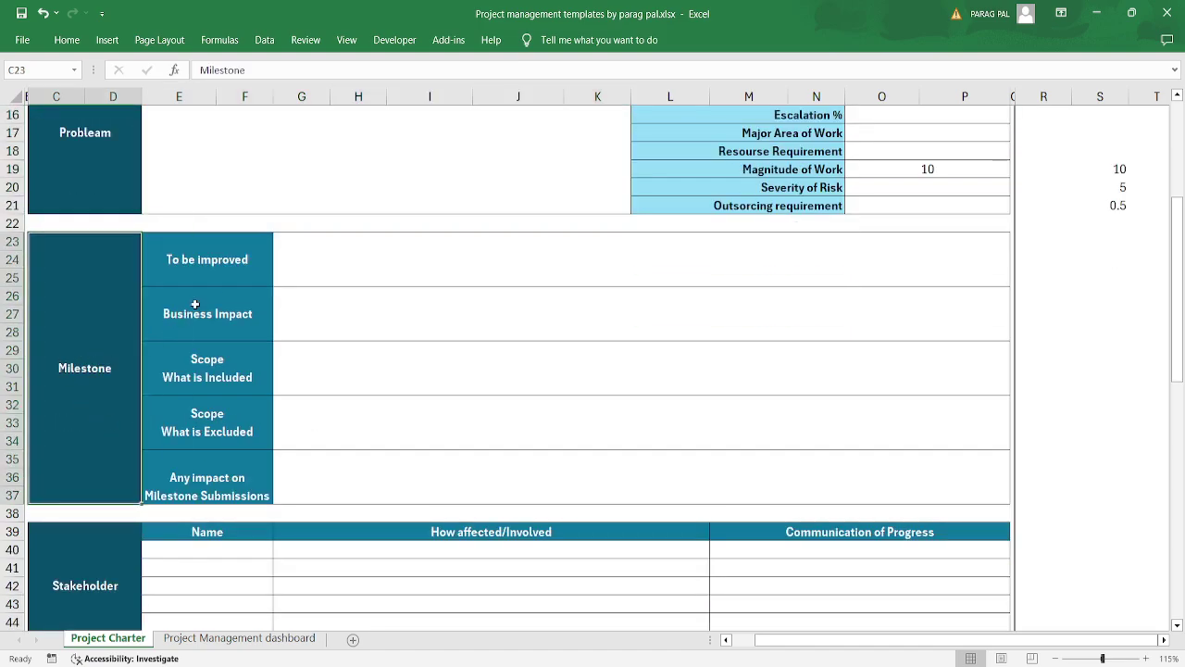
click(231, 264)
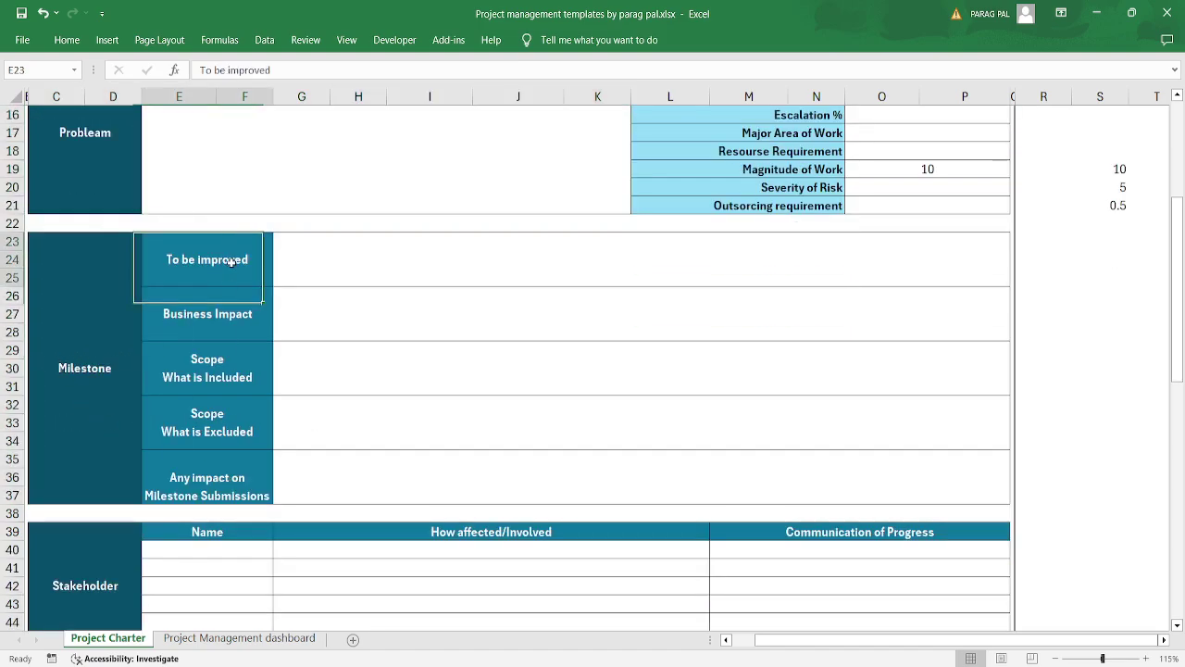
click(252, 346)
click(253, 325)
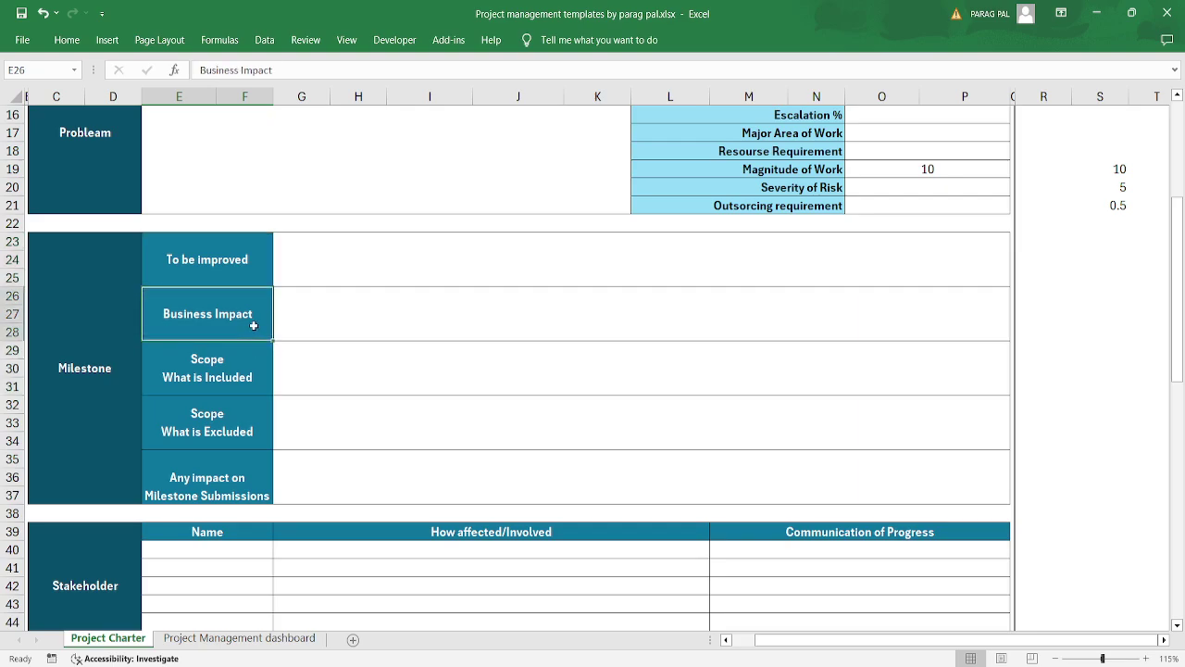
click(365, 267)
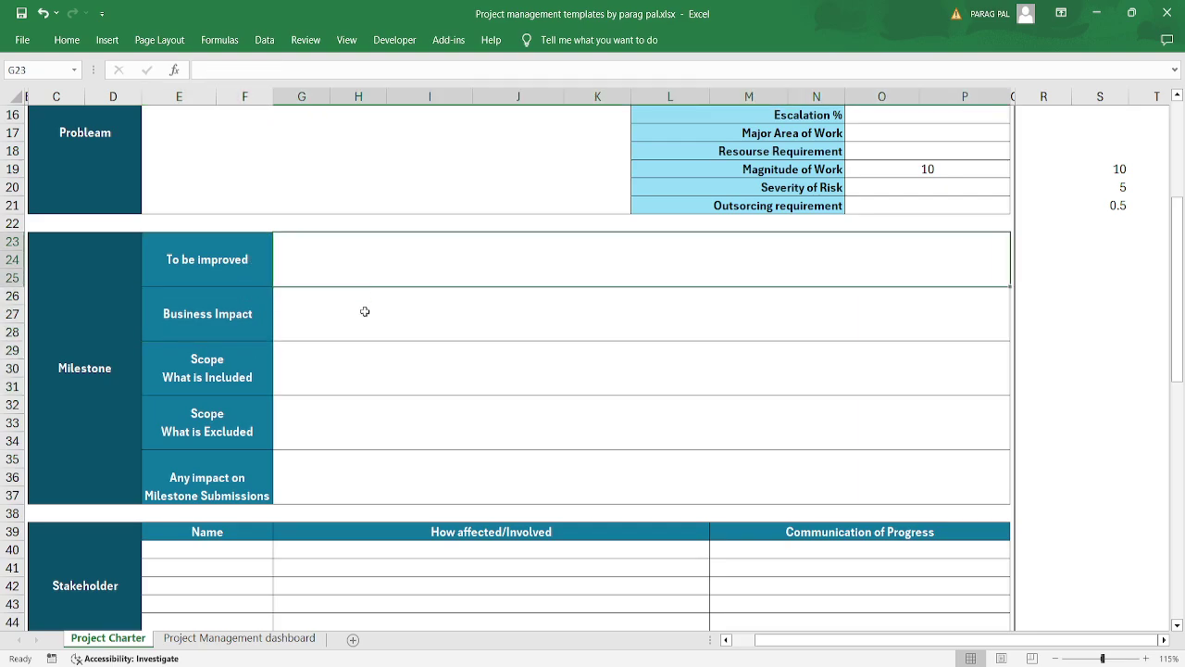
click(364, 311)
click(363, 378)
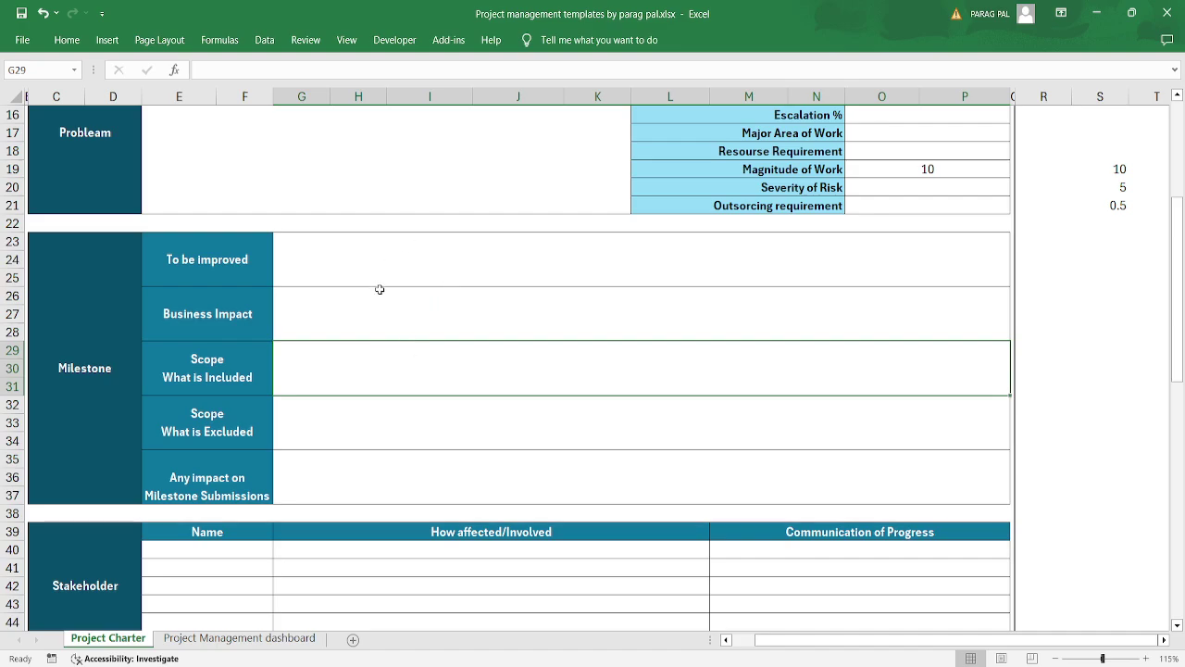
- Check the Scope Included, Scope Excluded and Any impact on Milestone Submissions labels
click(207, 382)
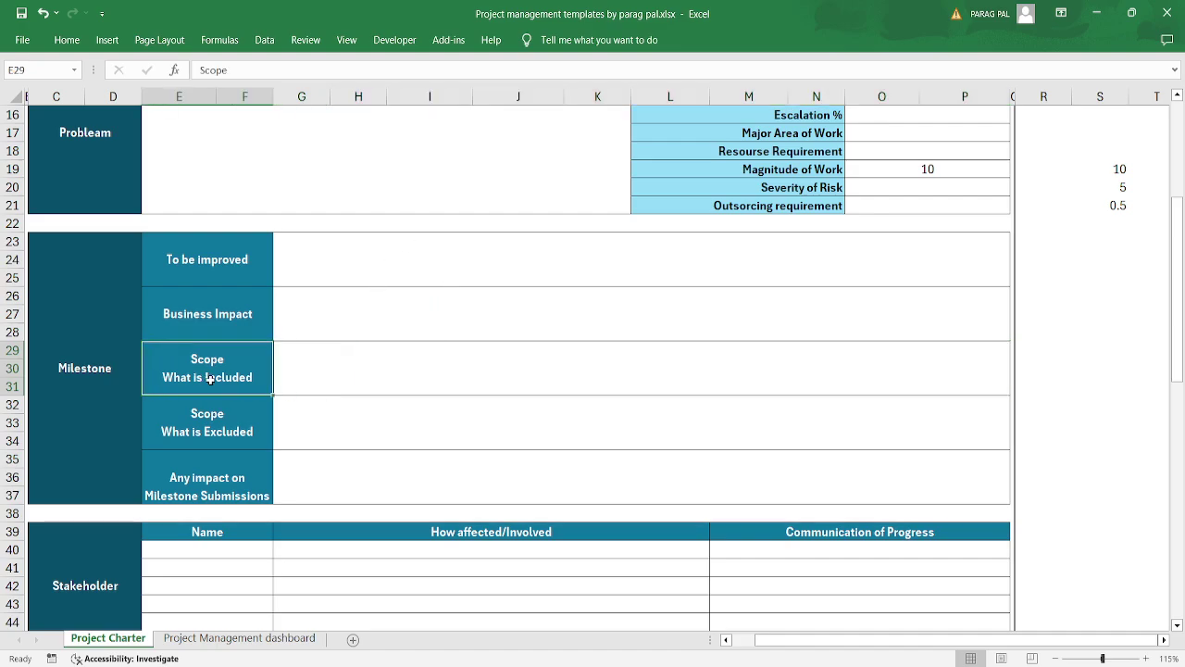
click(257, 453)
click(254, 432)
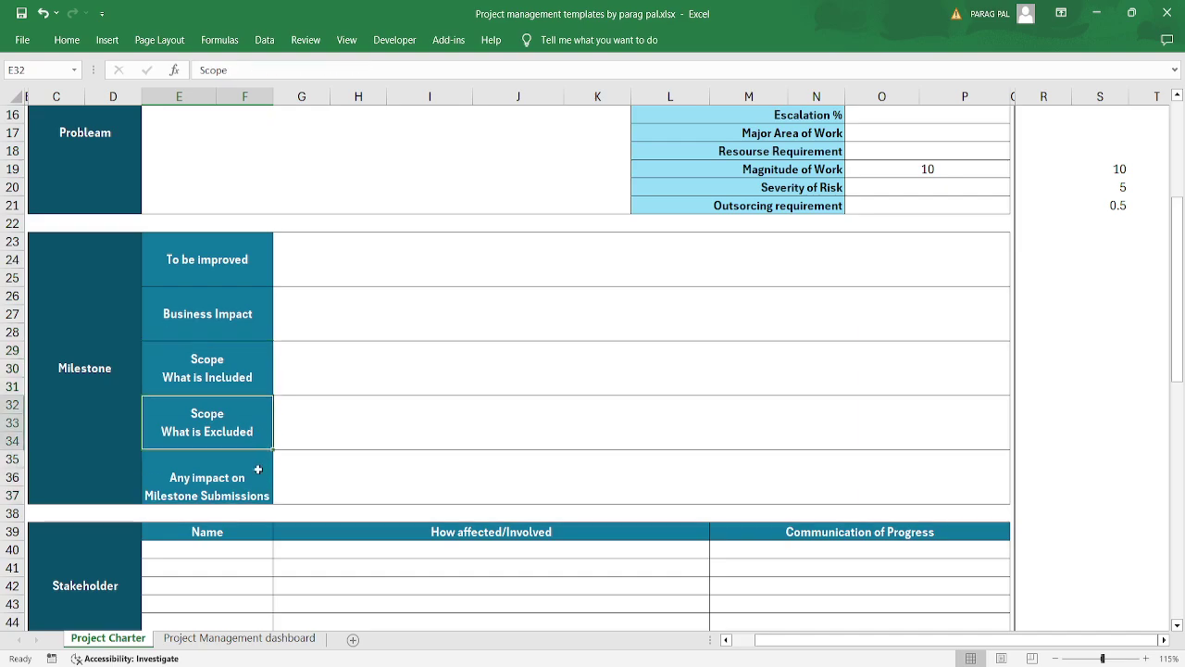
click(250, 476)
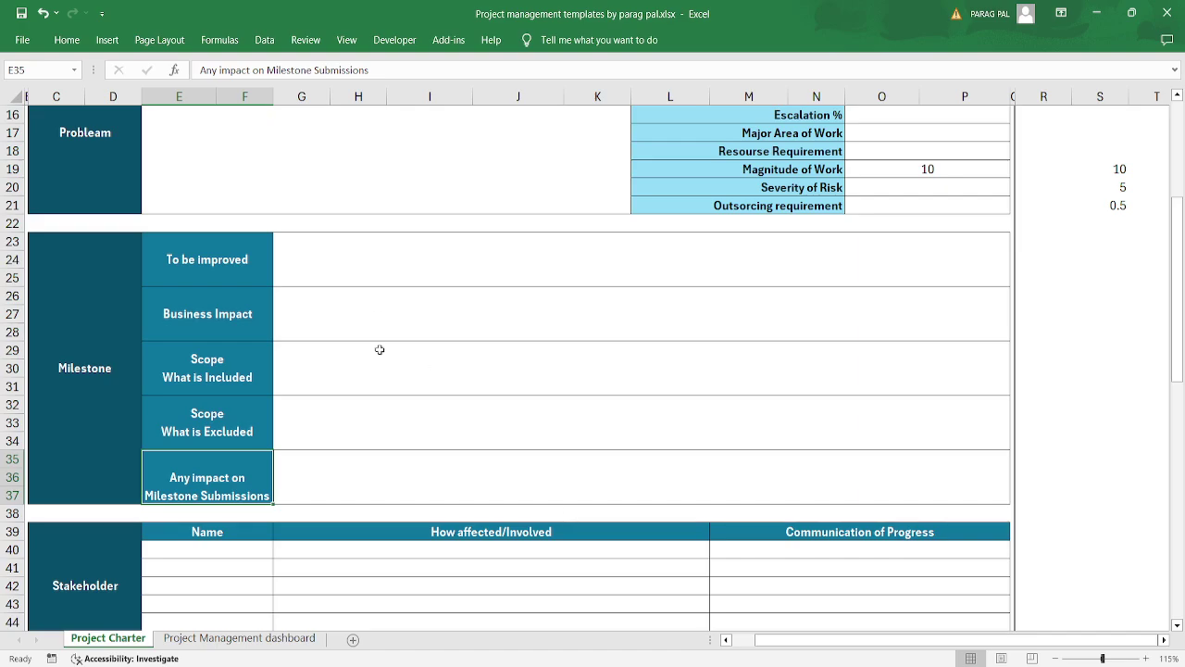
scroll(377, 356, down, 2)
scroll(313, 430, down, 1)
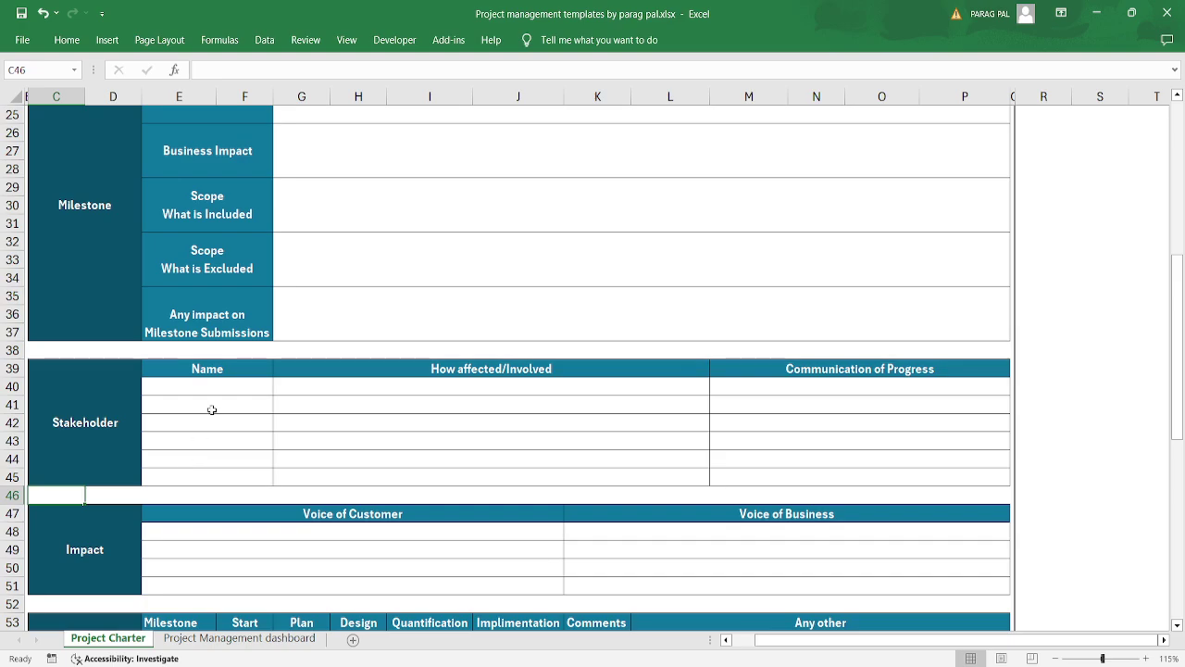
click(216, 406)
click(401, 413)
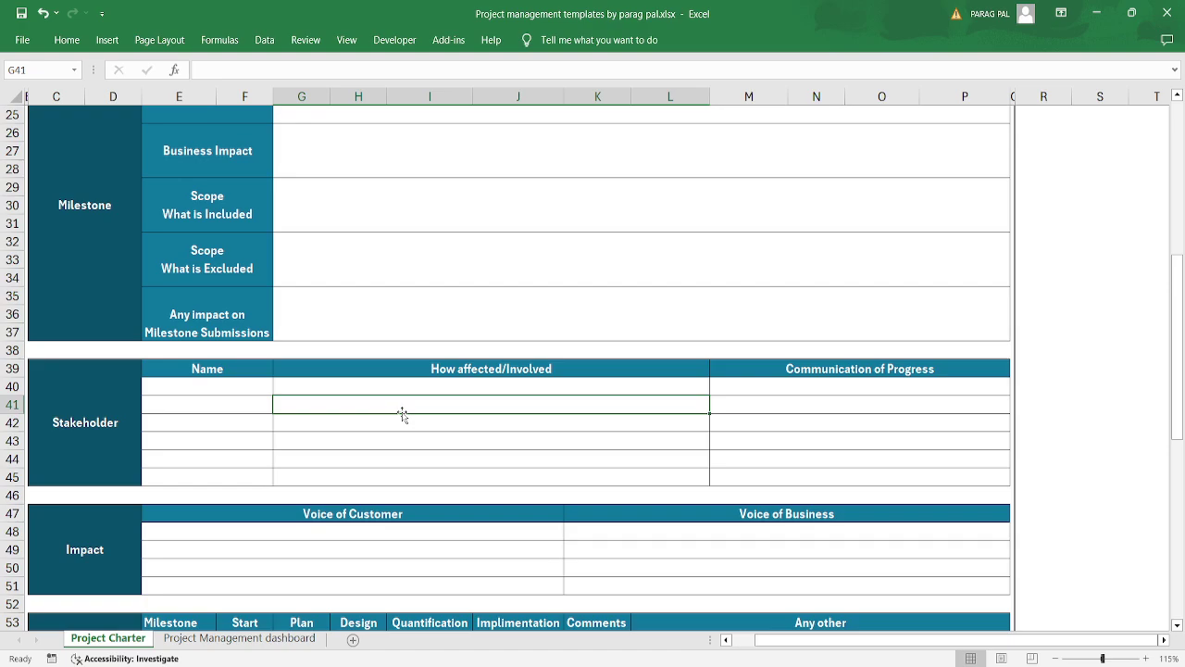
click(184, 388)
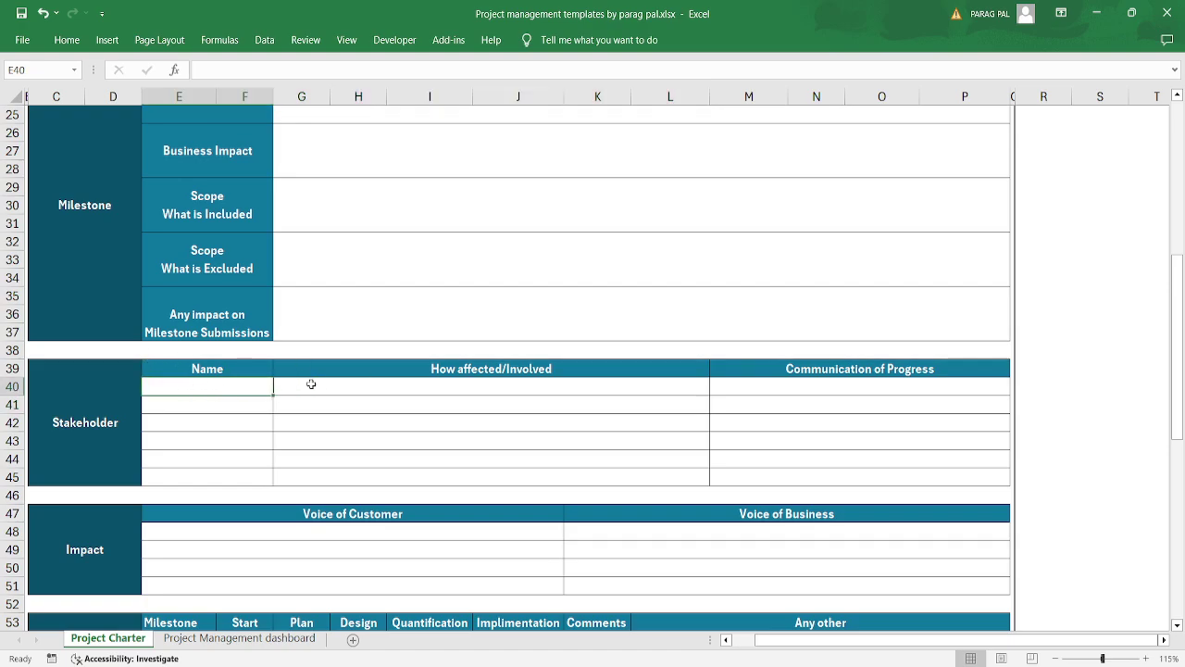
click(326, 386)
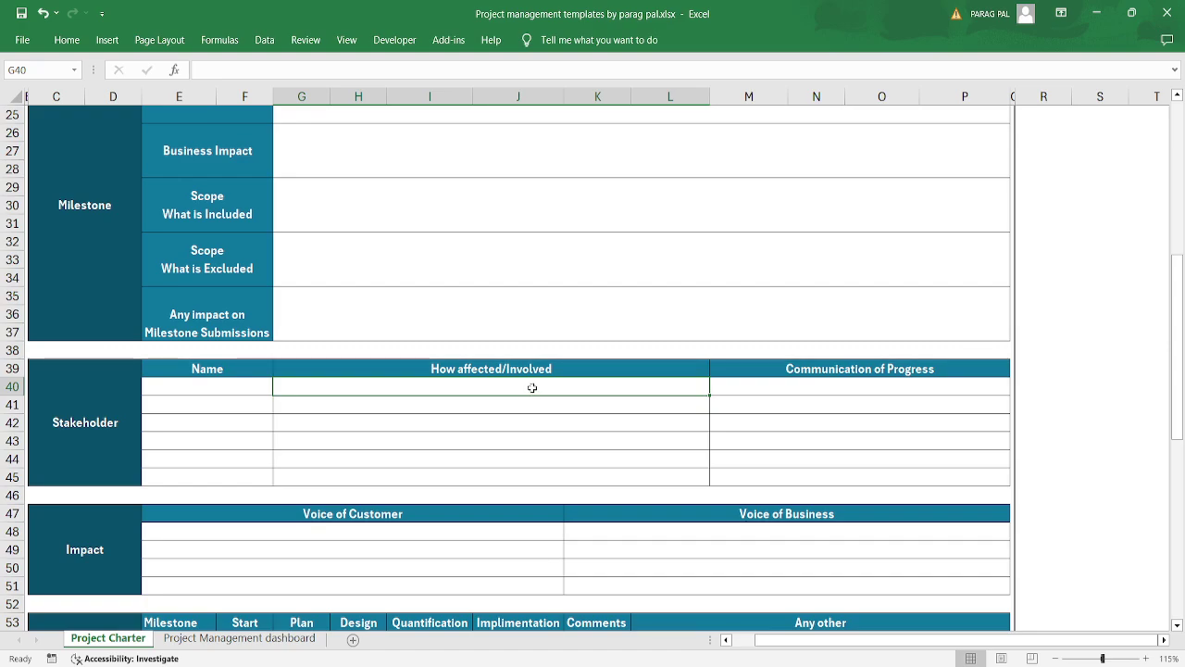
click(188, 409)
click(193, 423)
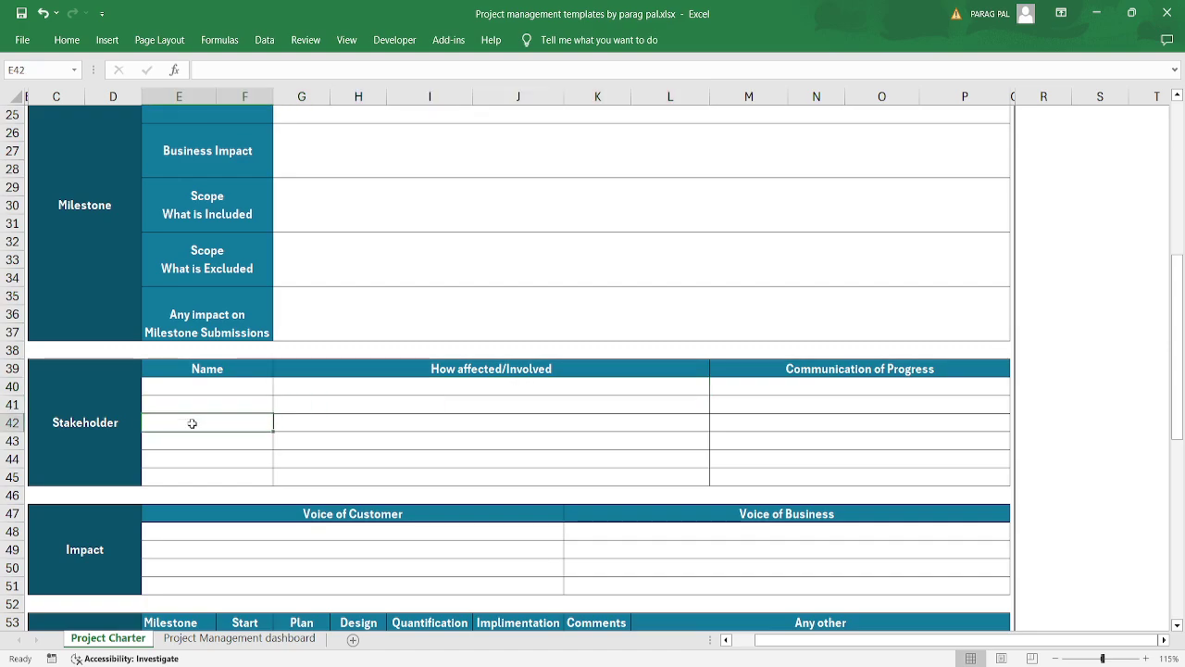
click(307, 419)
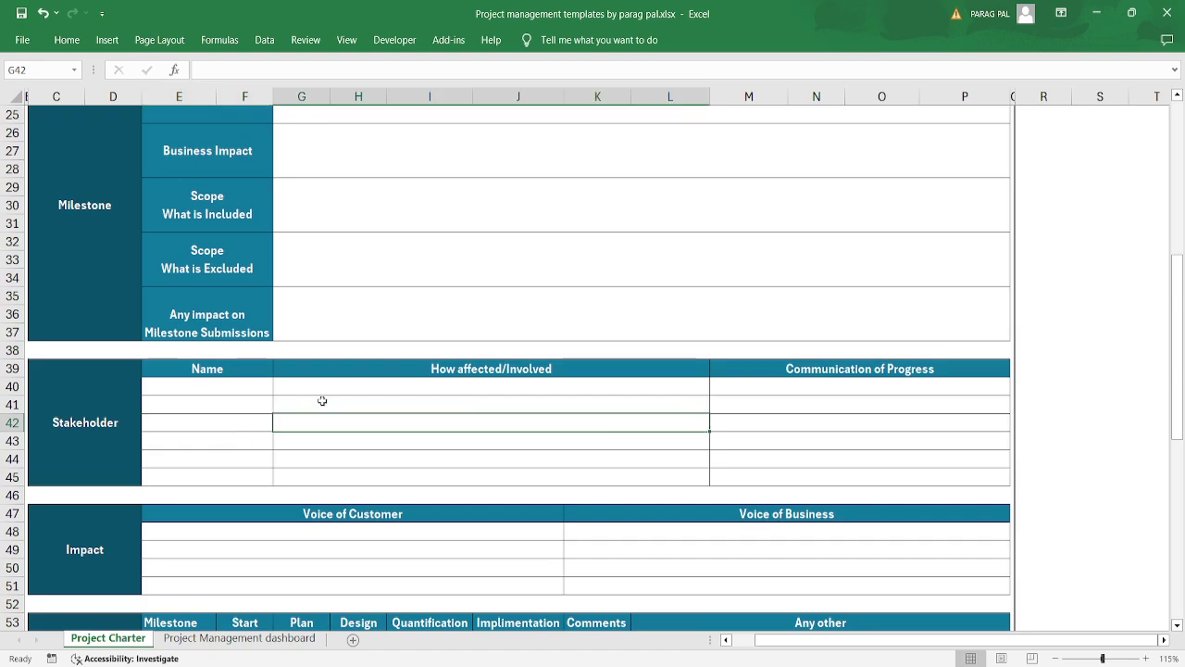
click(322, 399)
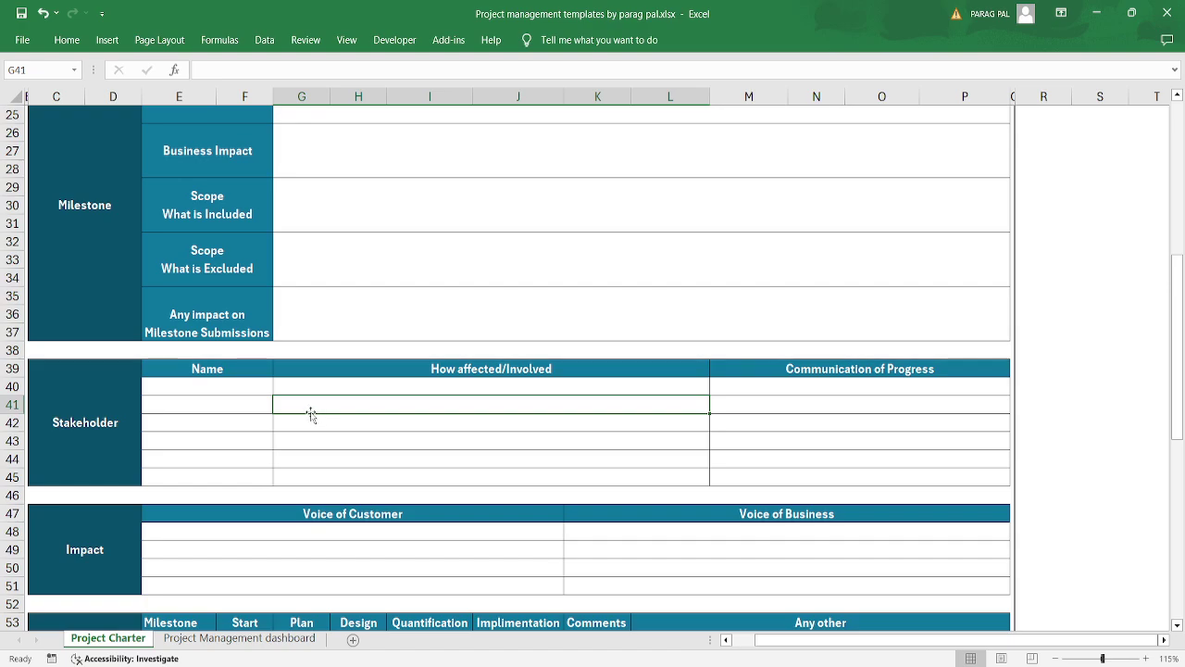
click(174, 439)
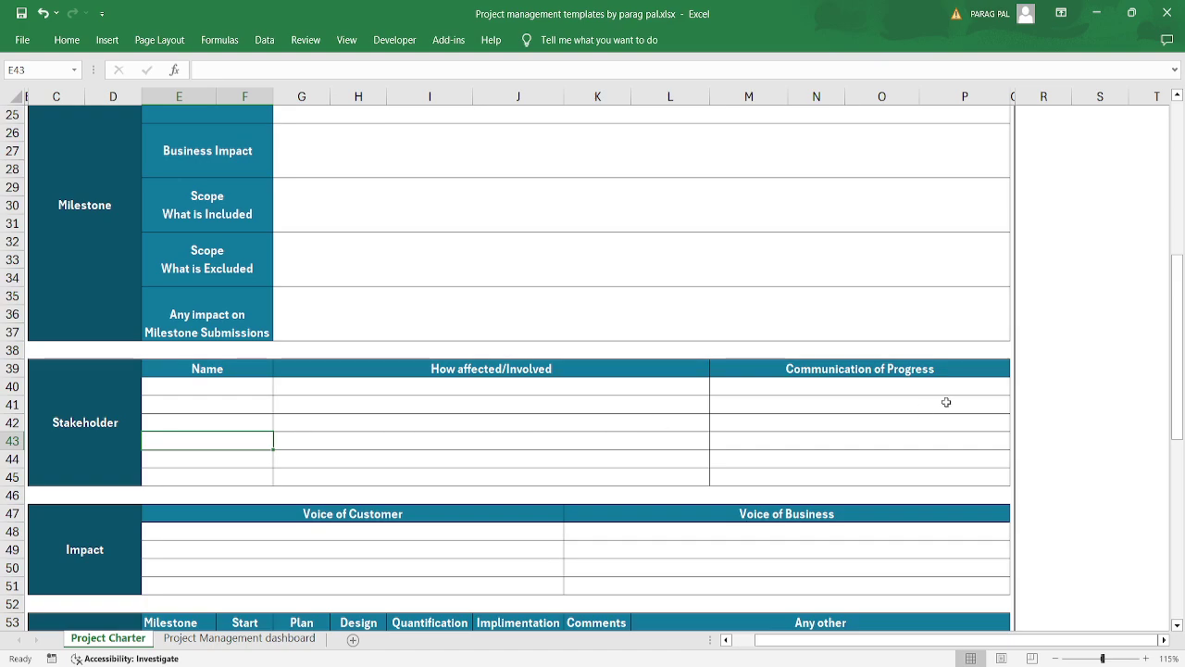
drag(935, 384, 927, 462)
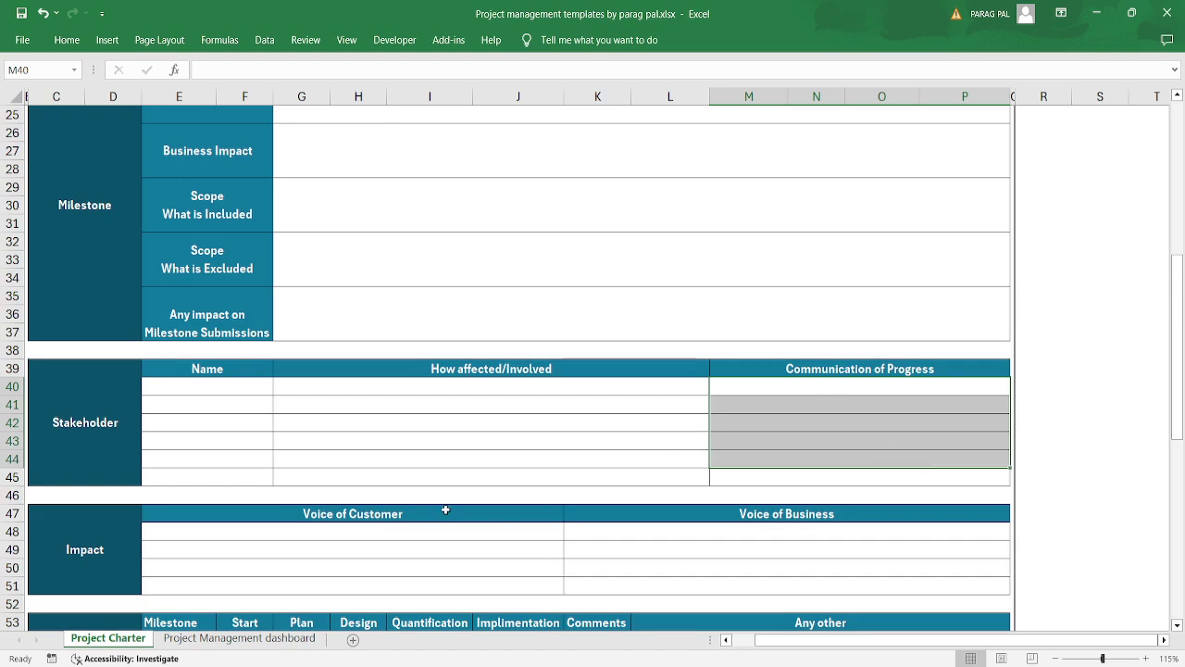
- Select the empty Voice of Customer and Voice of Business entries, then scroll toward Schedule
click(270, 516)
click(293, 535)
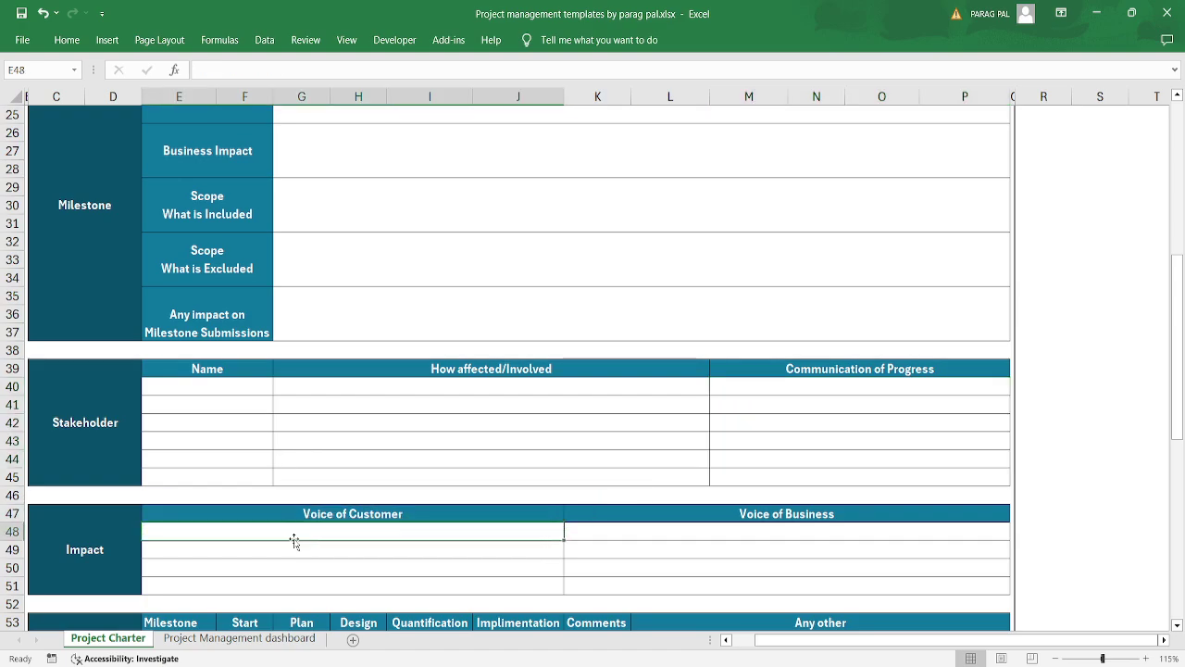
scroll(402, 586, down, 2)
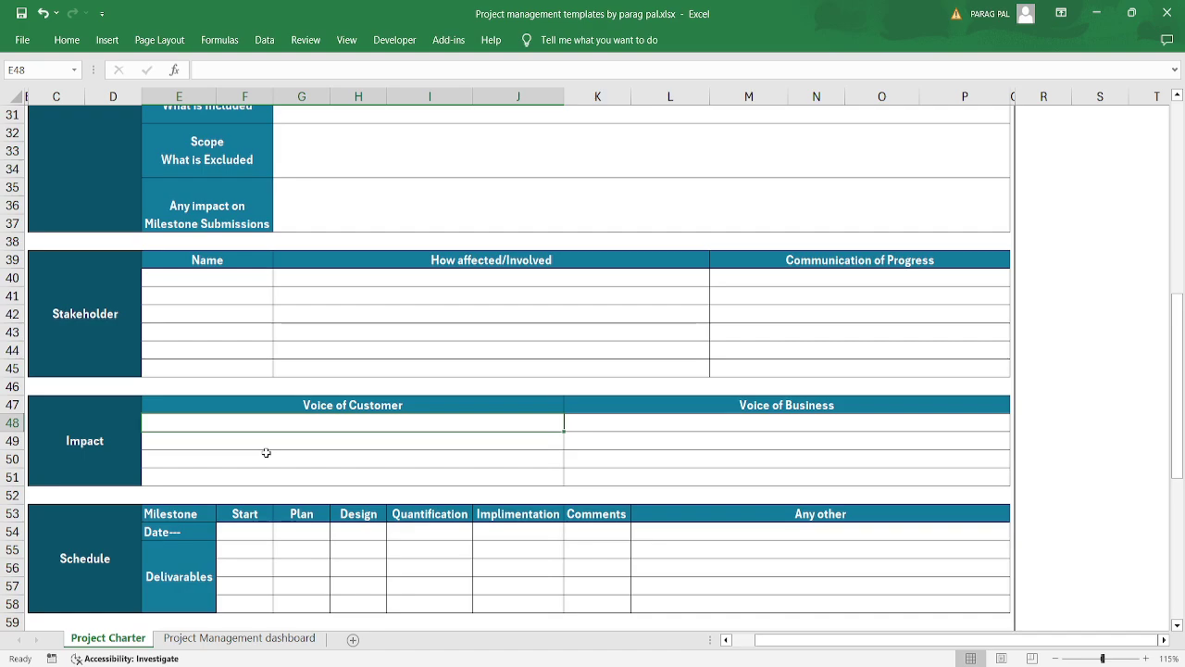
click(603, 422)
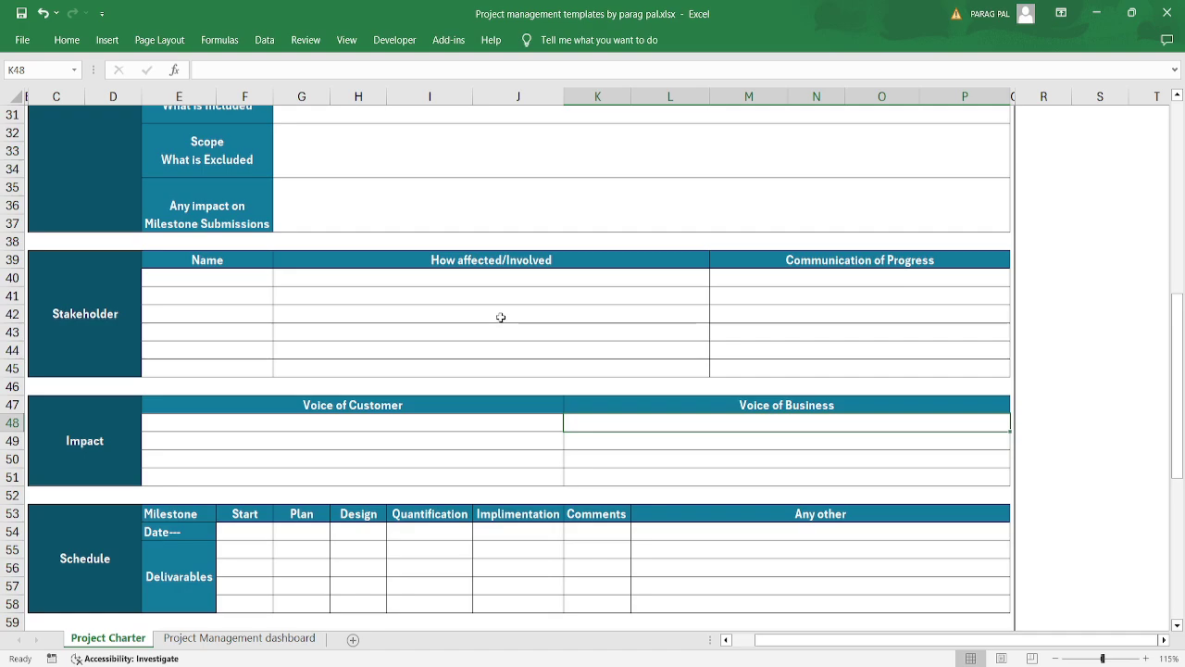
click(411, 462)
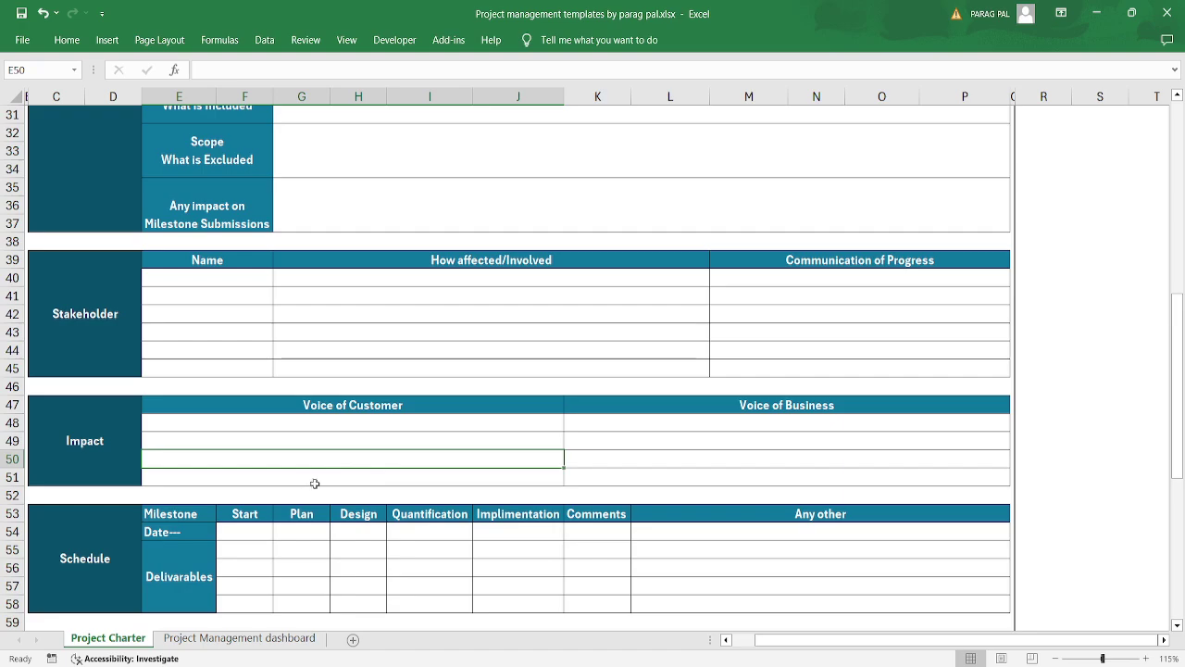
scroll(315, 483, down, 2)
click(130, 460)
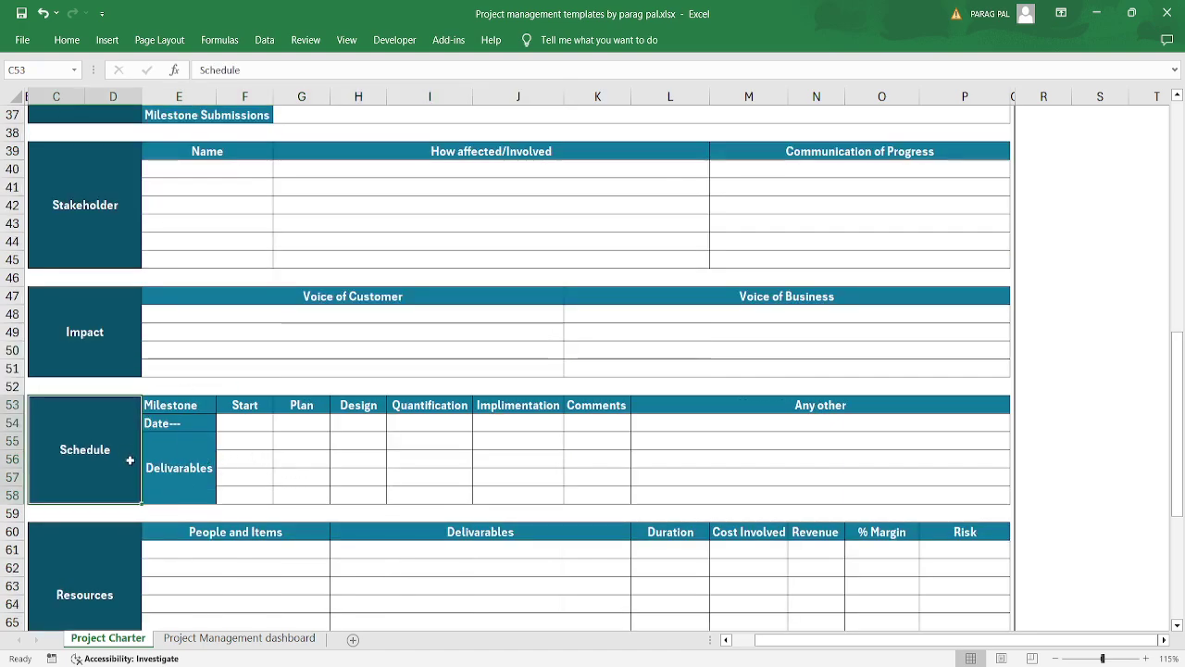
key(Right)
click(223, 422)
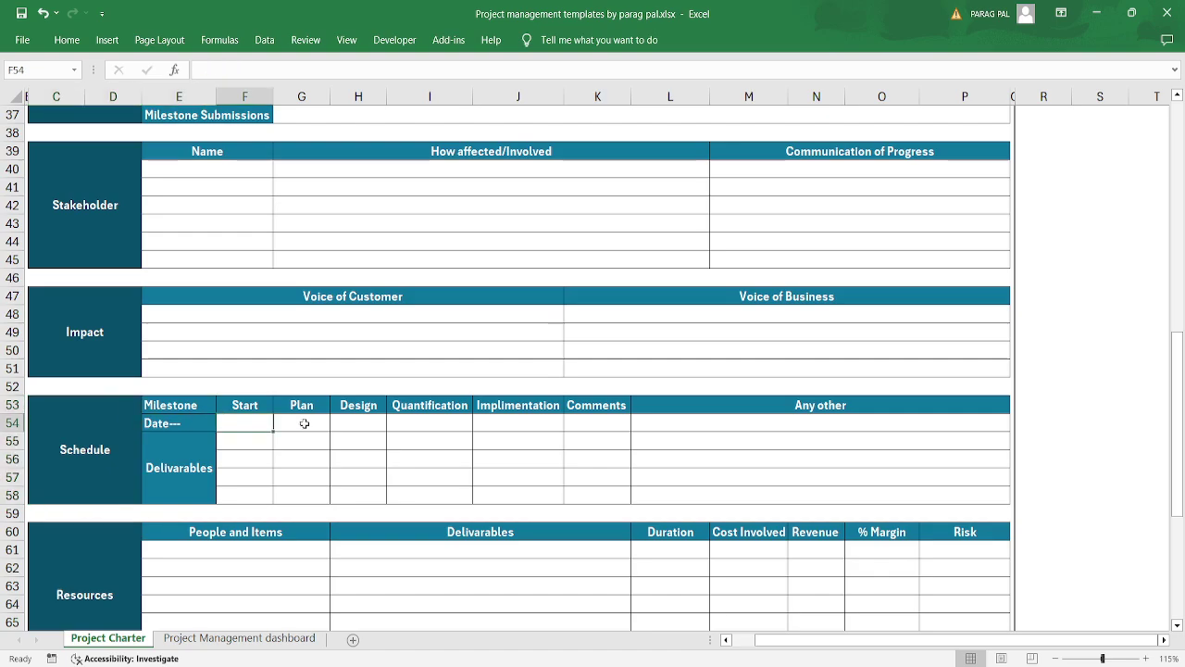
click(446, 423)
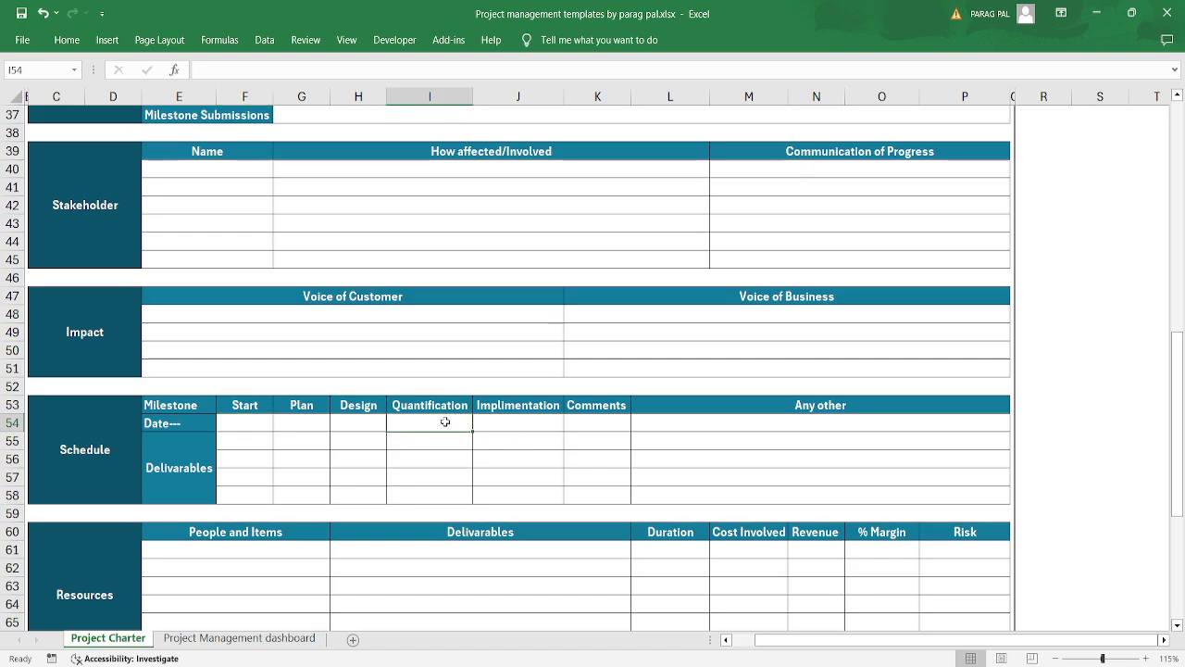
click(500, 421)
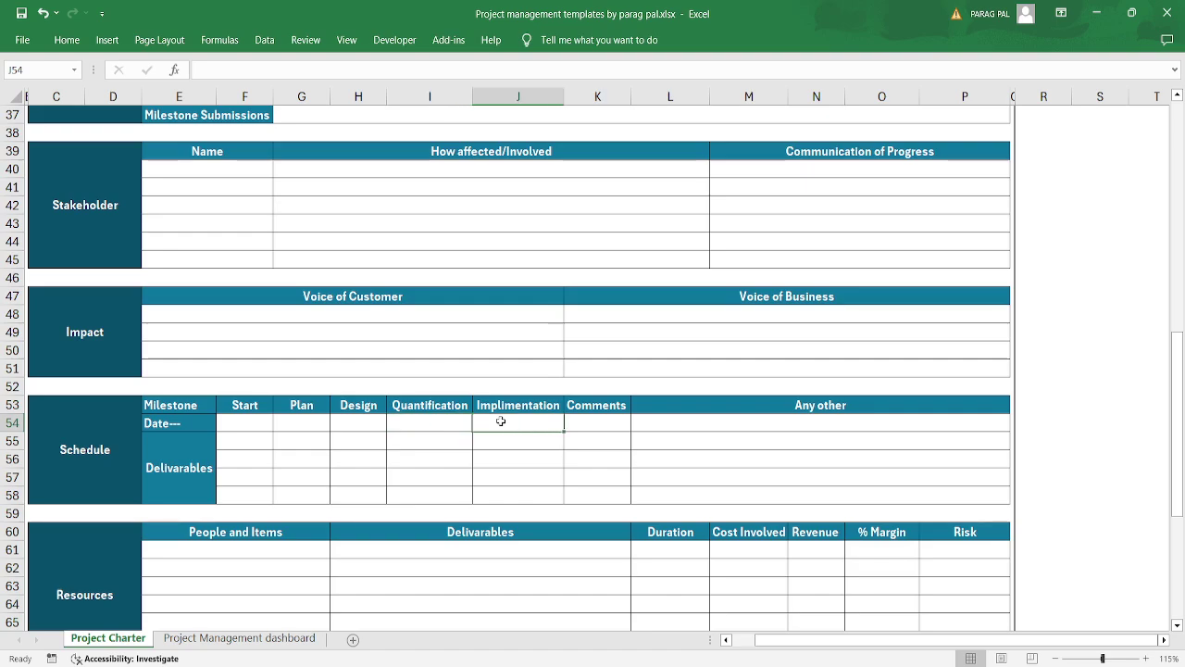
click(584, 426)
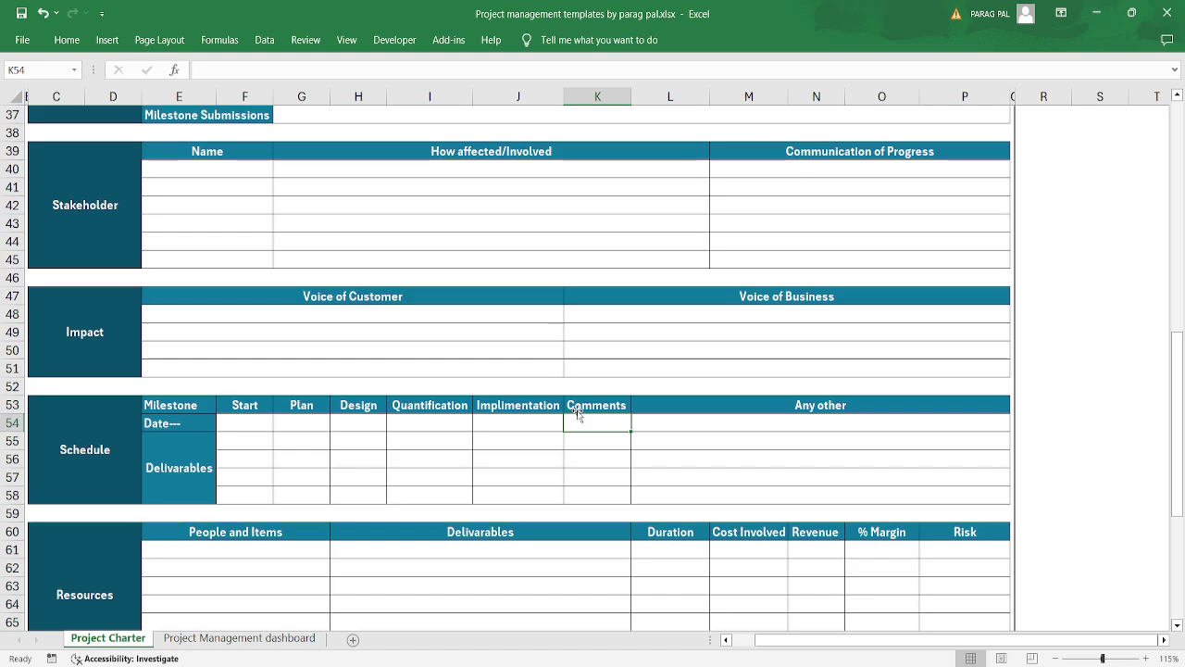
click(674, 417)
drag(674, 417, 682, 498)
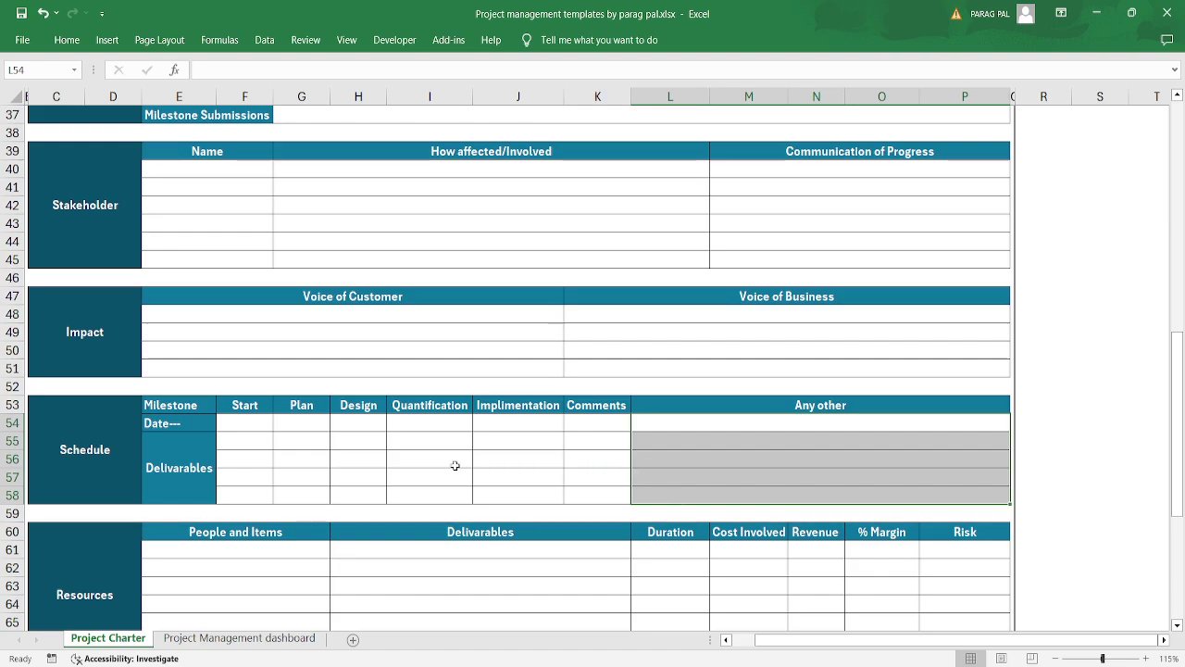
click(342, 473)
scroll(342, 473, down, 2)
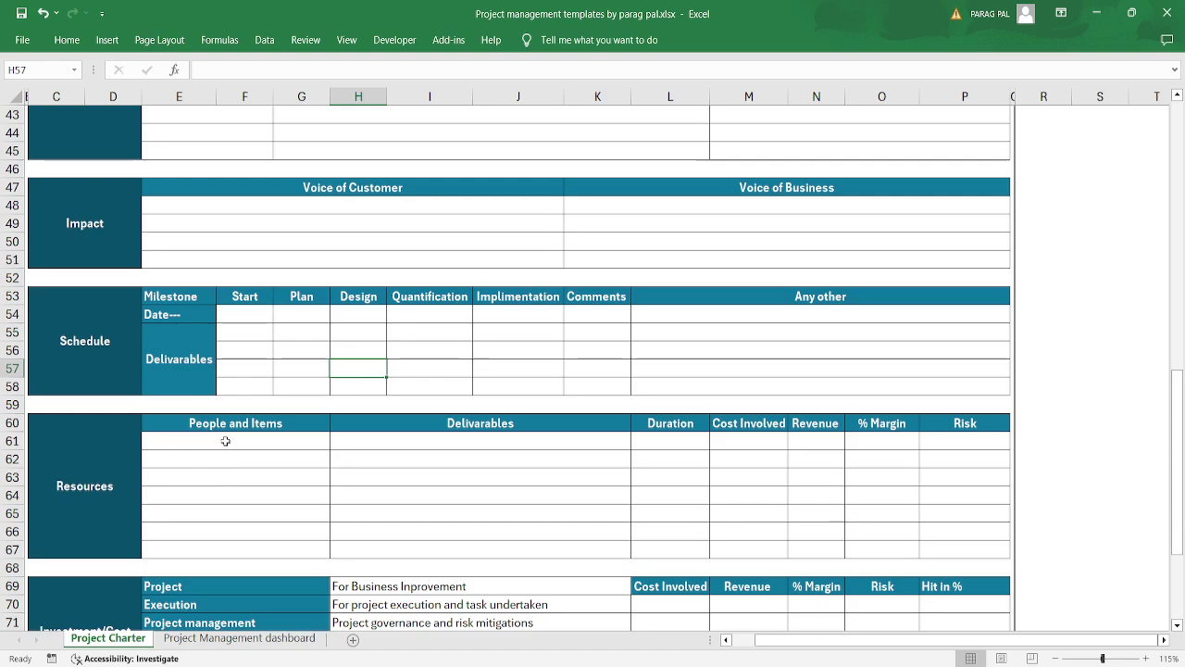
- Select the People and Items cells and the Deliverables and Duration entries in rows 61–67
drag(226, 442, 230, 550)
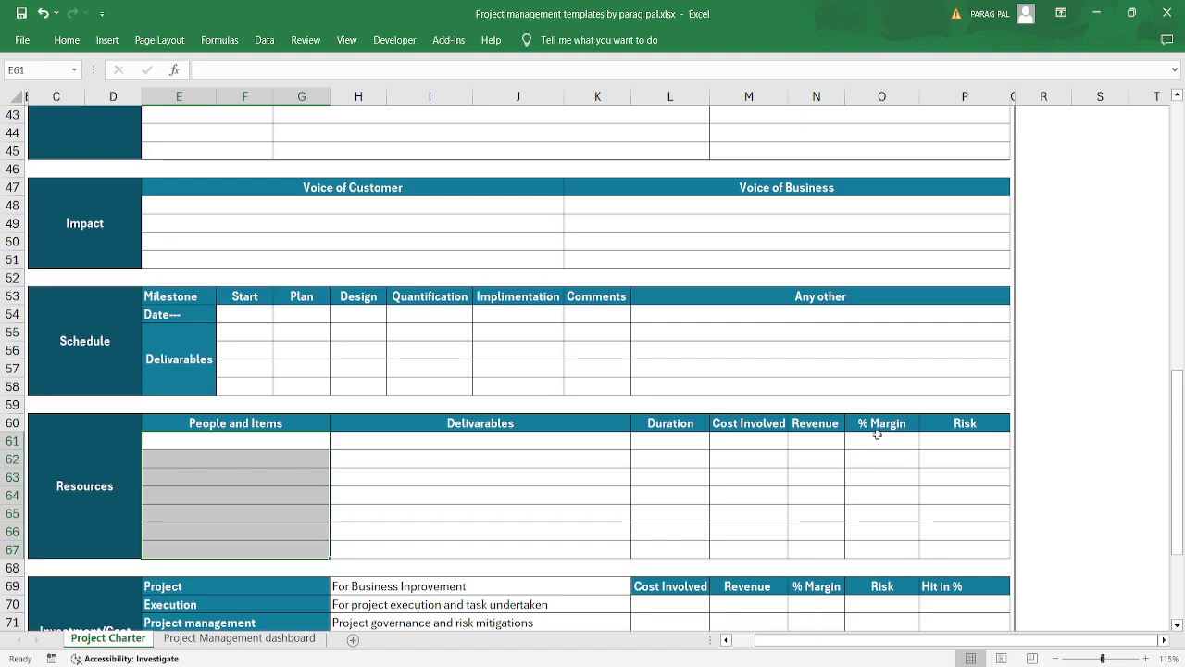
click(437, 442)
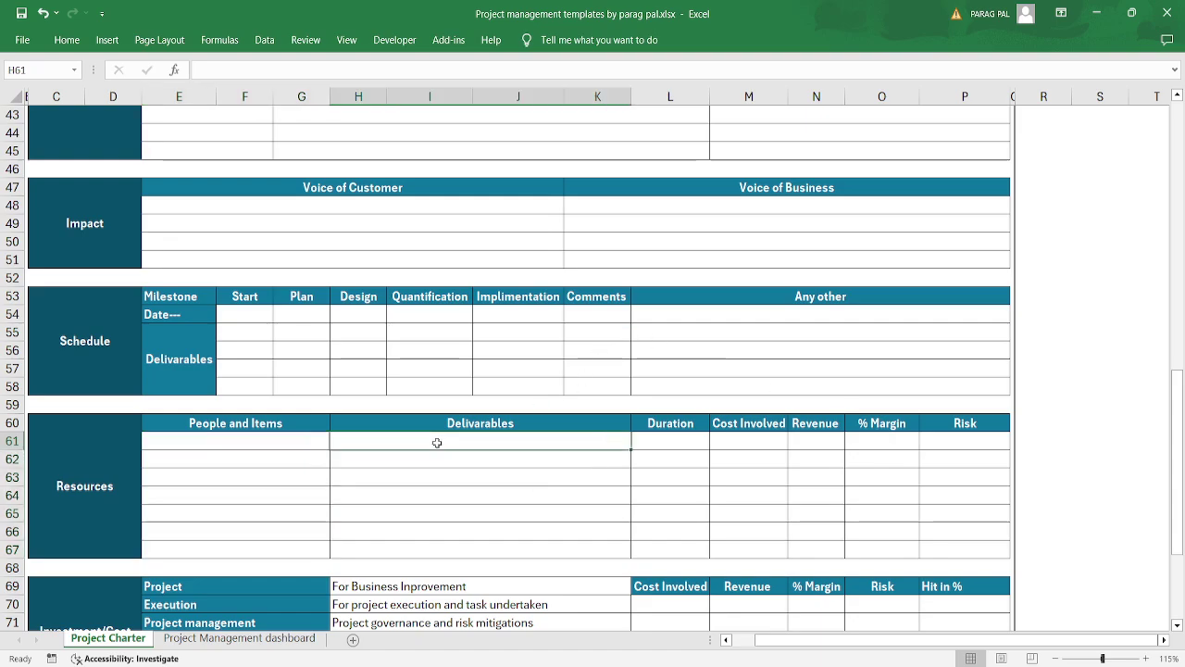
click(700, 442)
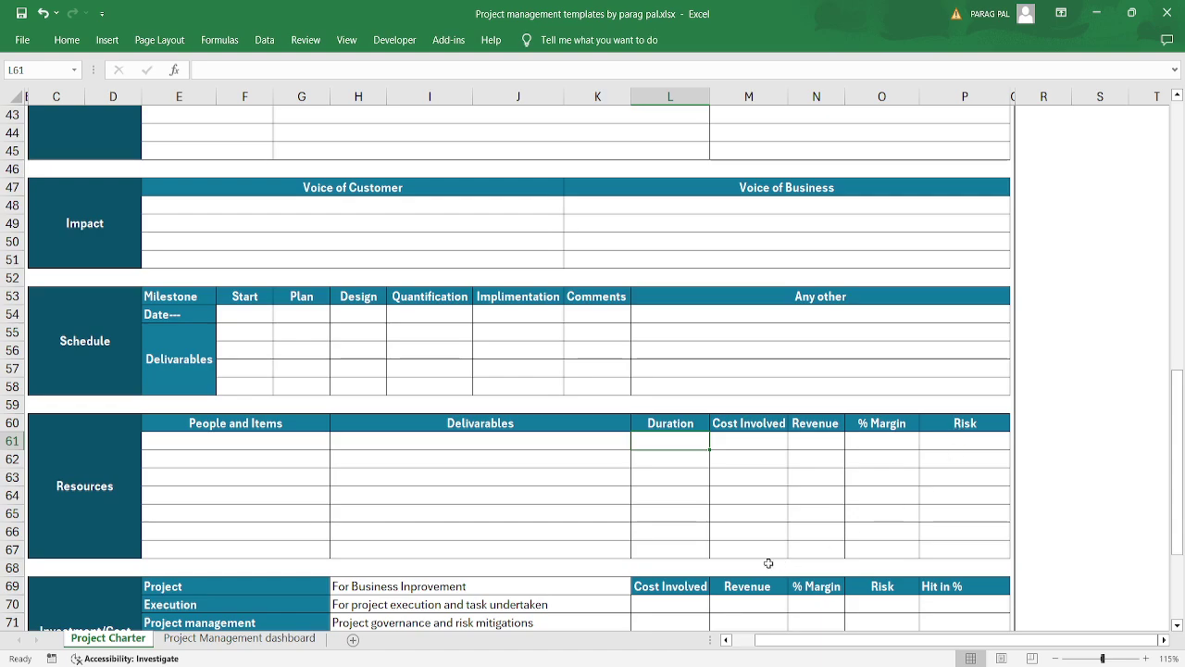
click(670, 550)
scroll(600, 585, down, 1)
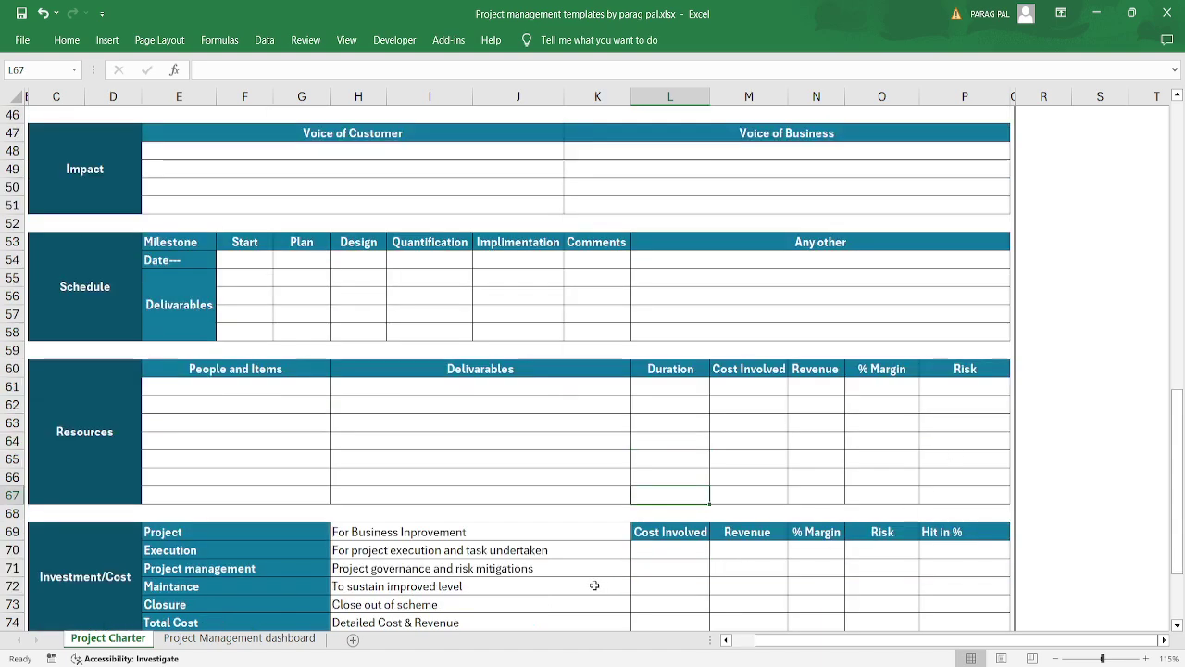
scroll(531, 595, down, 1)
click(107, 503)
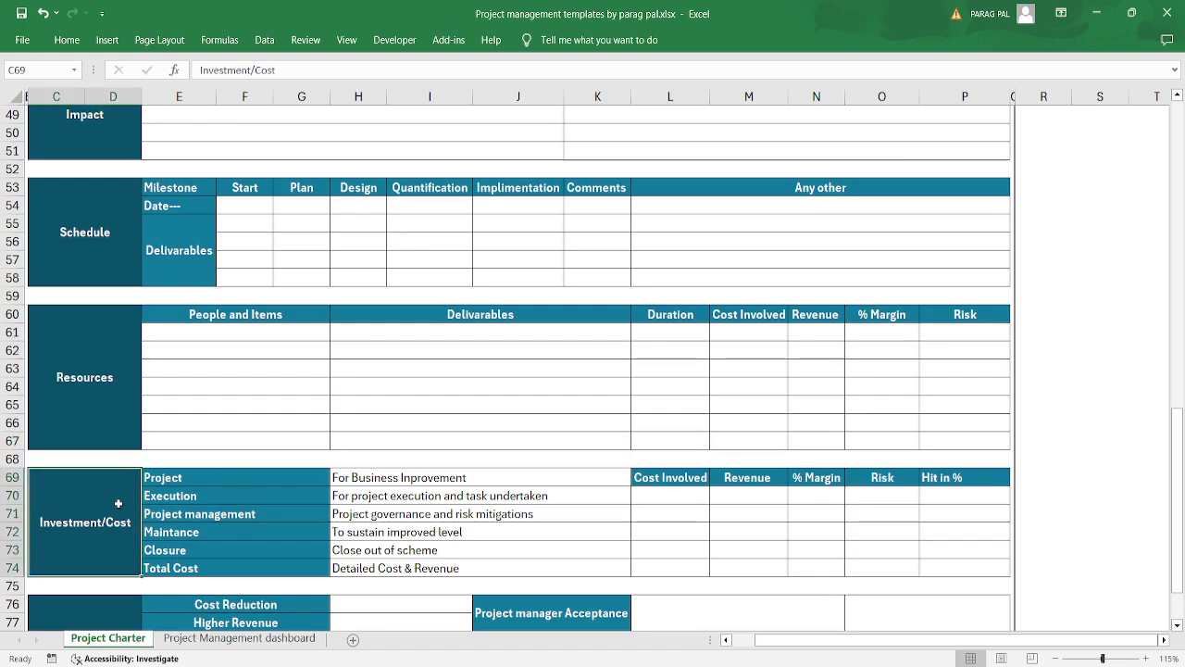
click(222, 476)
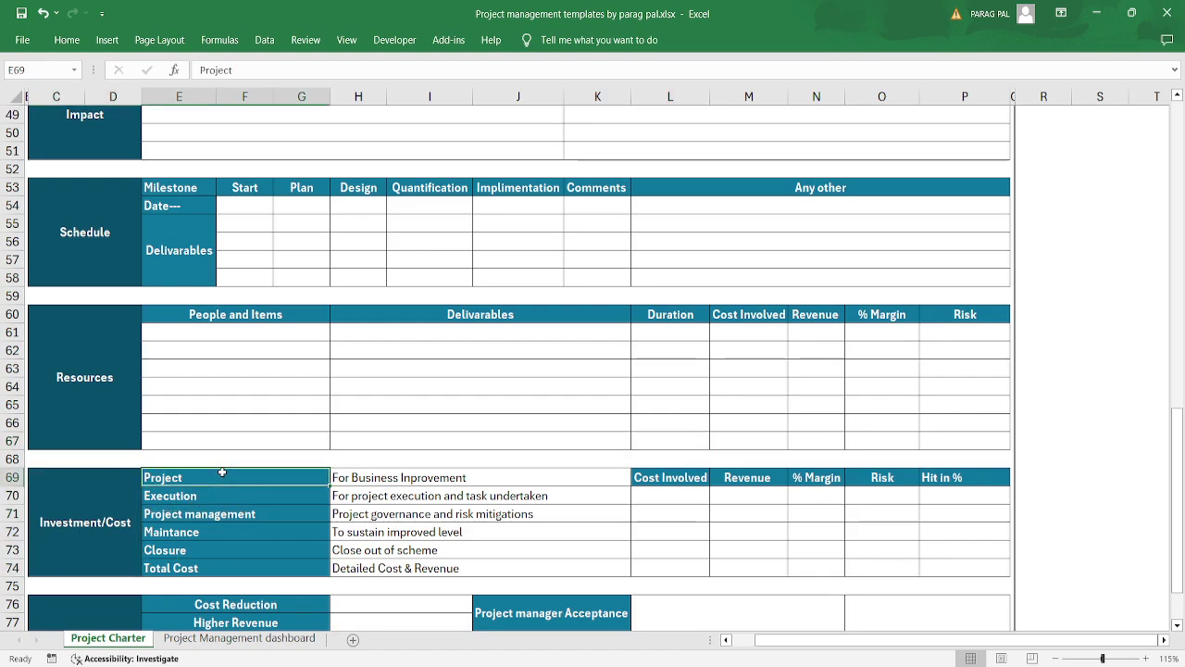
click(398, 477)
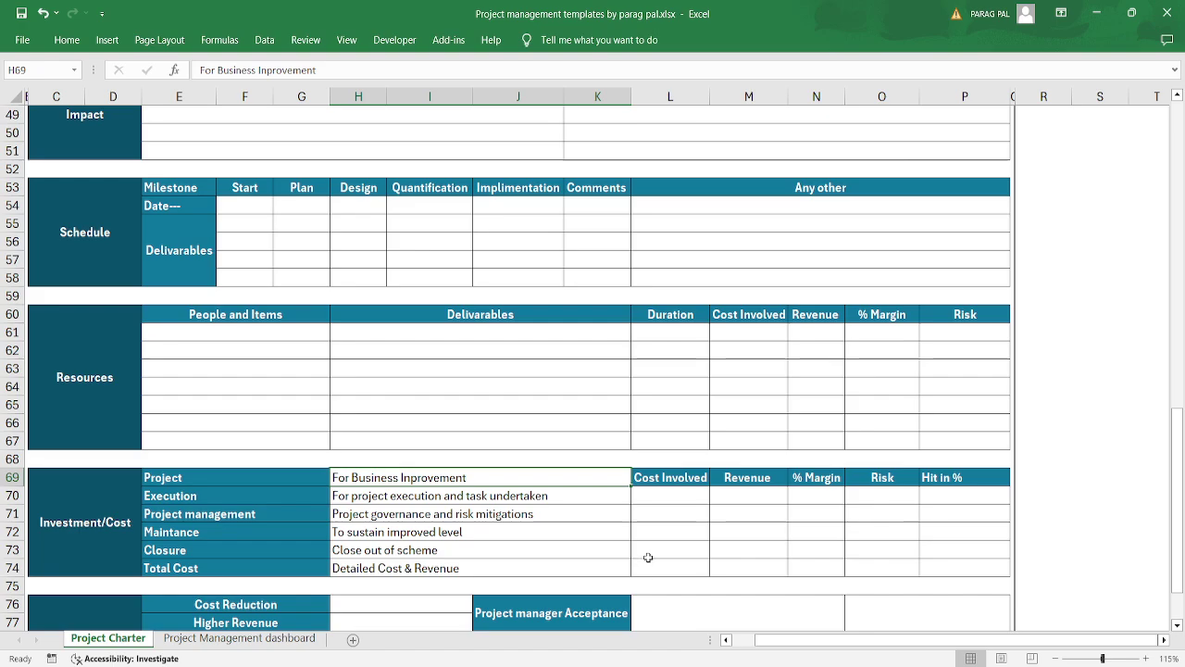
click(210, 496)
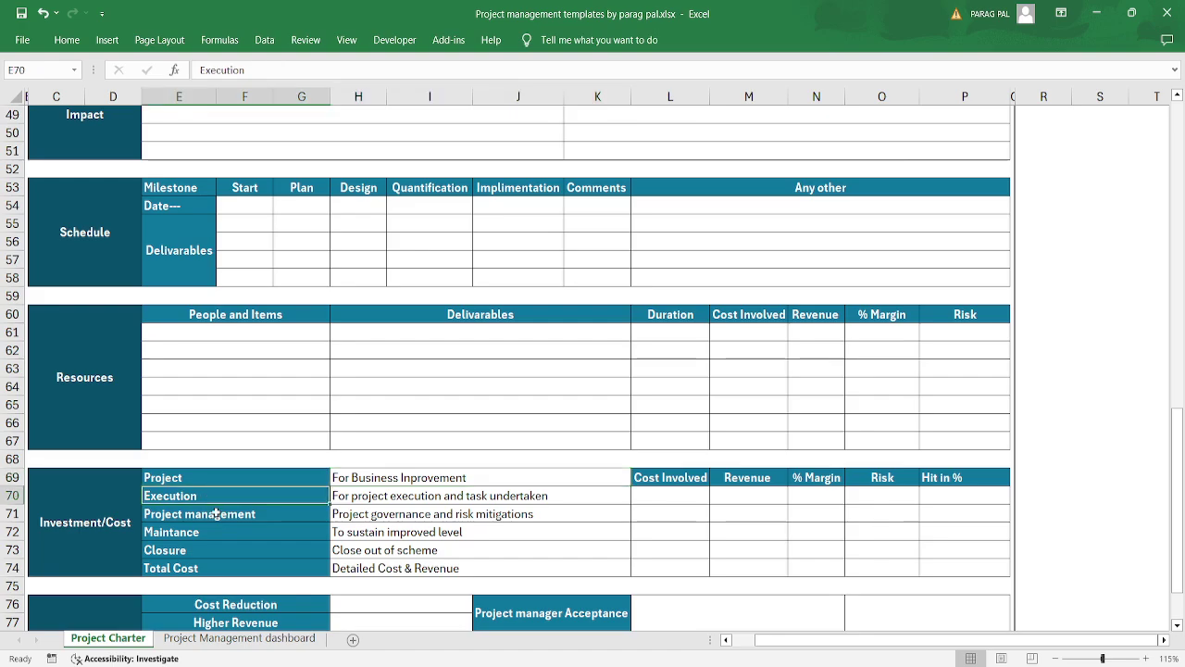
click(215, 514)
click(212, 536)
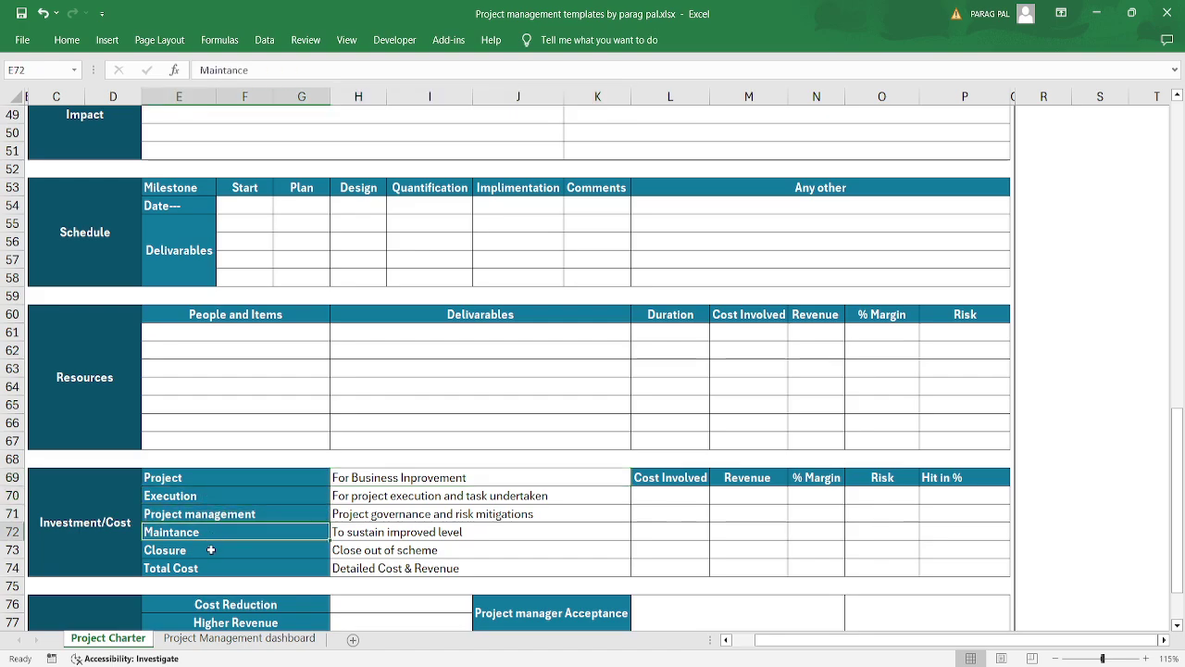
click(212, 550)
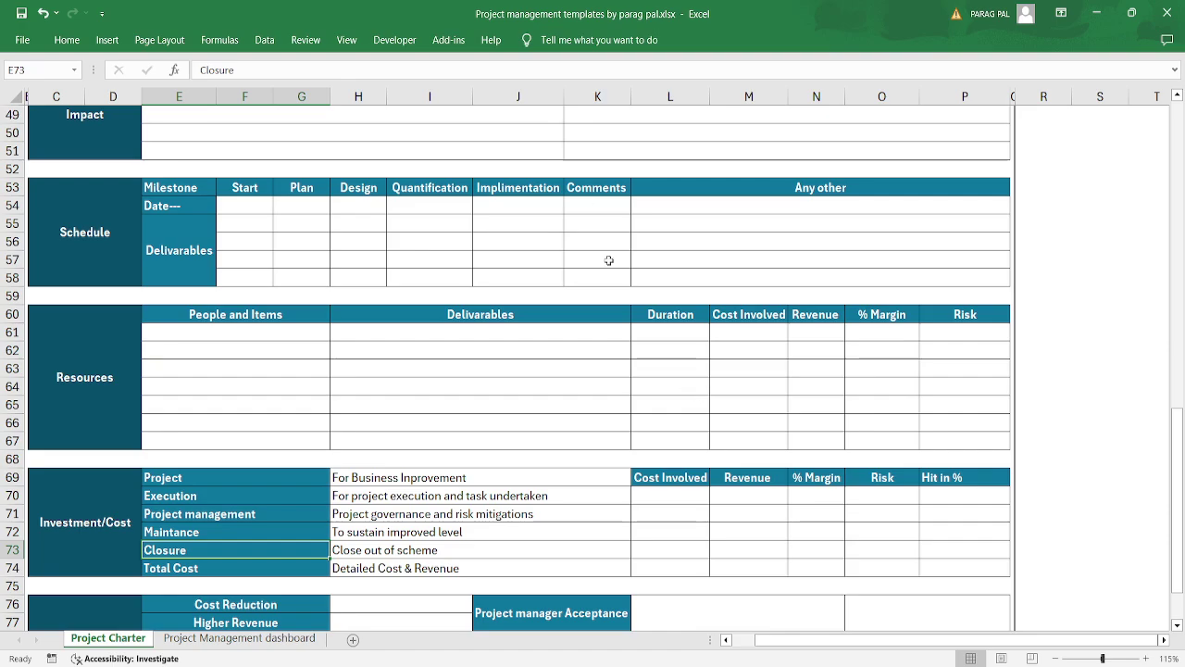
scroll(320, 105, up, 7)
scroll(283, 231, up, 2)
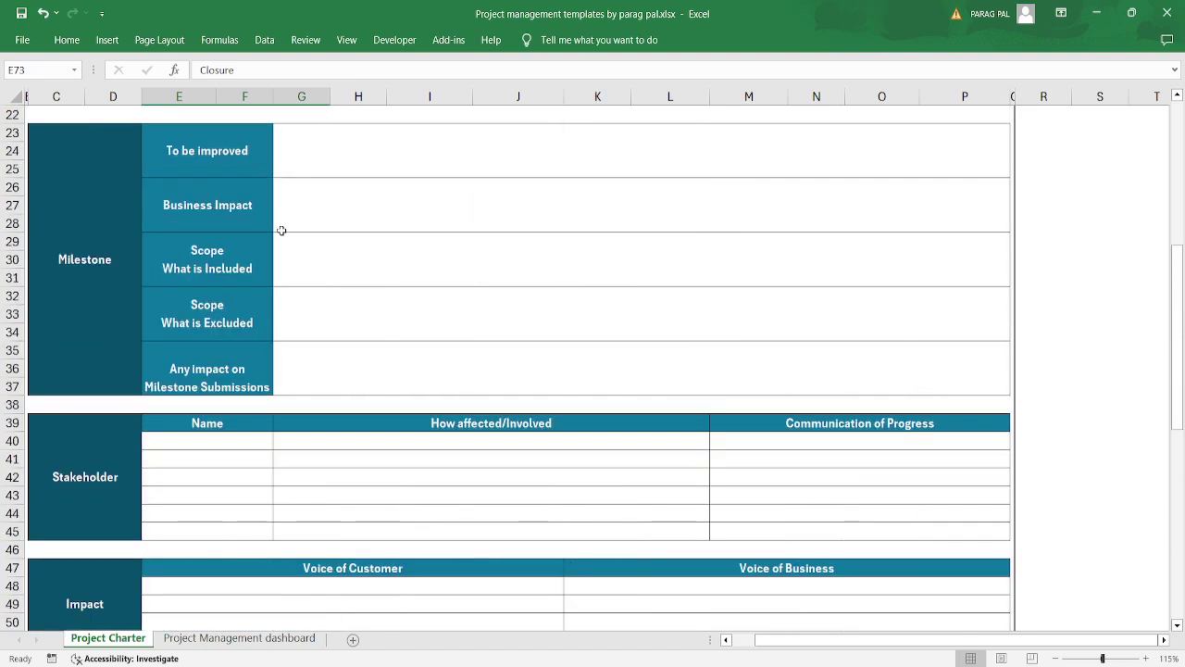
scroll(273, 213, up, 2)
scroll(271, 200, up, 4)
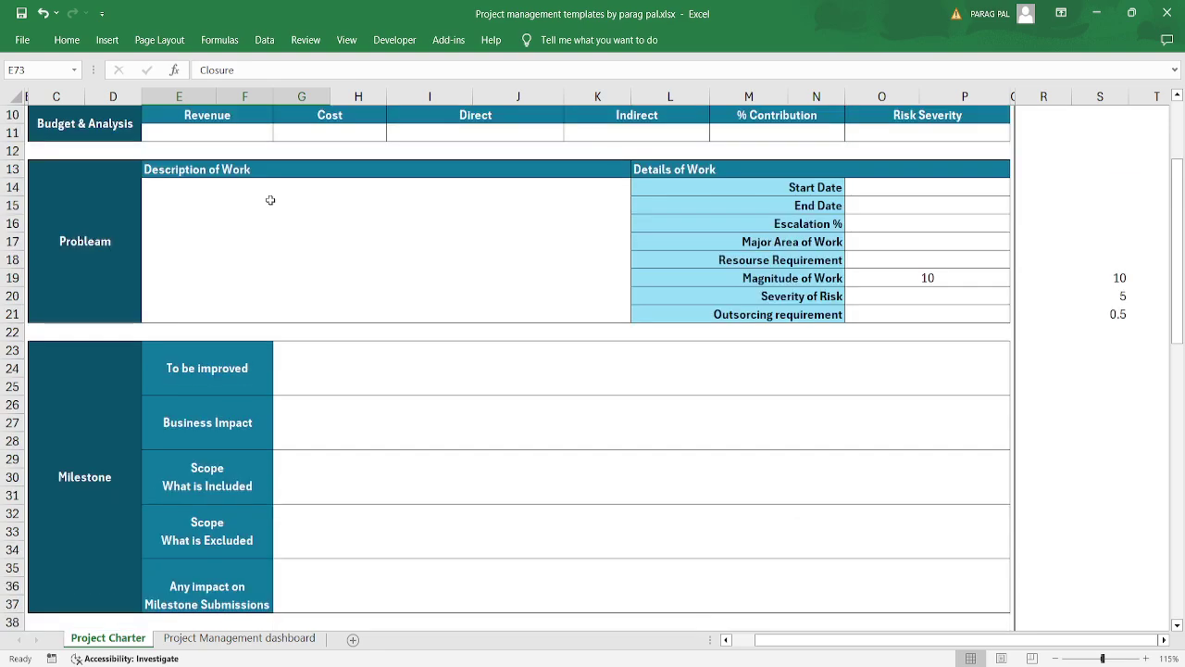
click(245, 246)
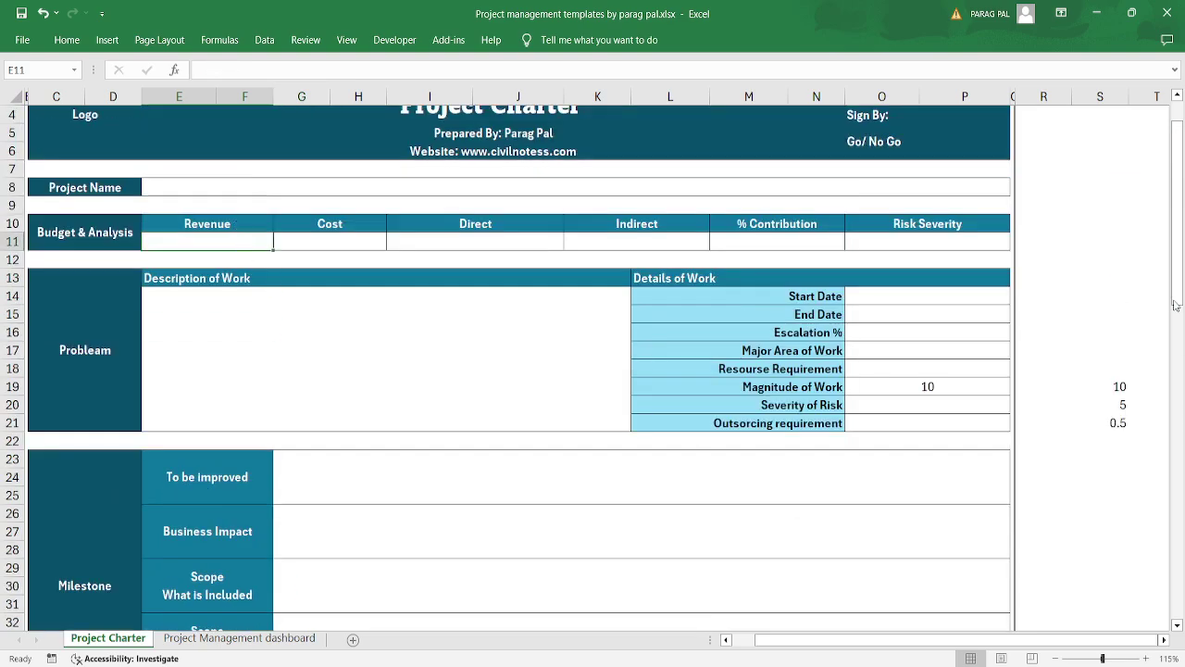
drag(1176, 277, 1163, 529)
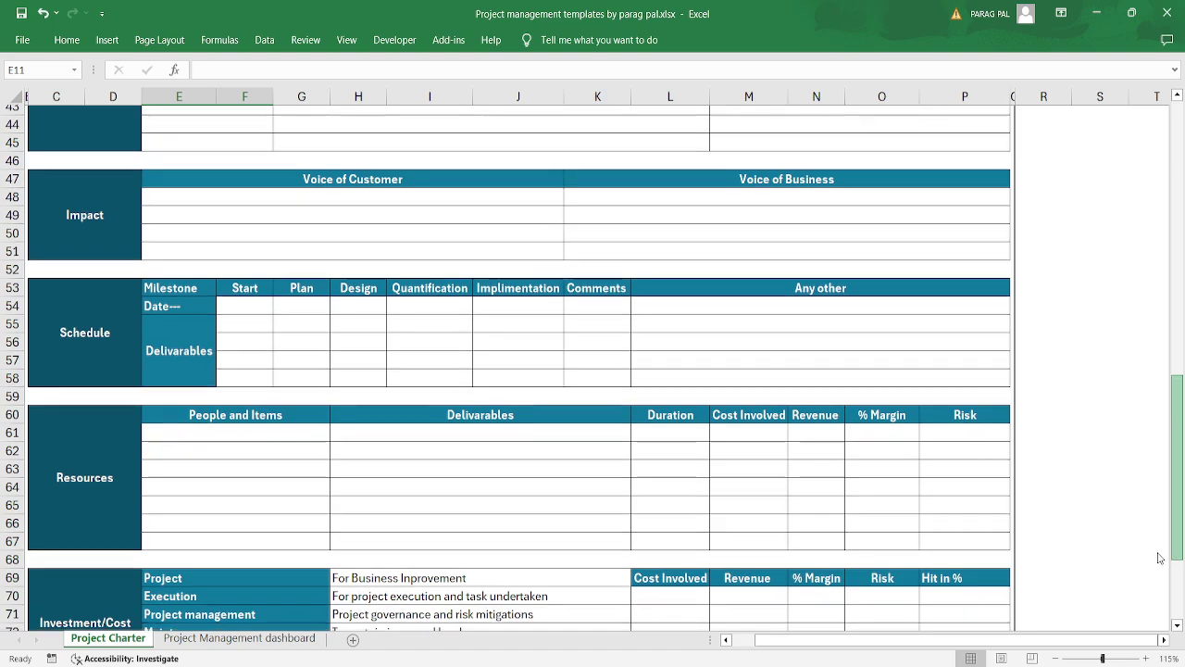
scroll(1160, 557, down, 2)
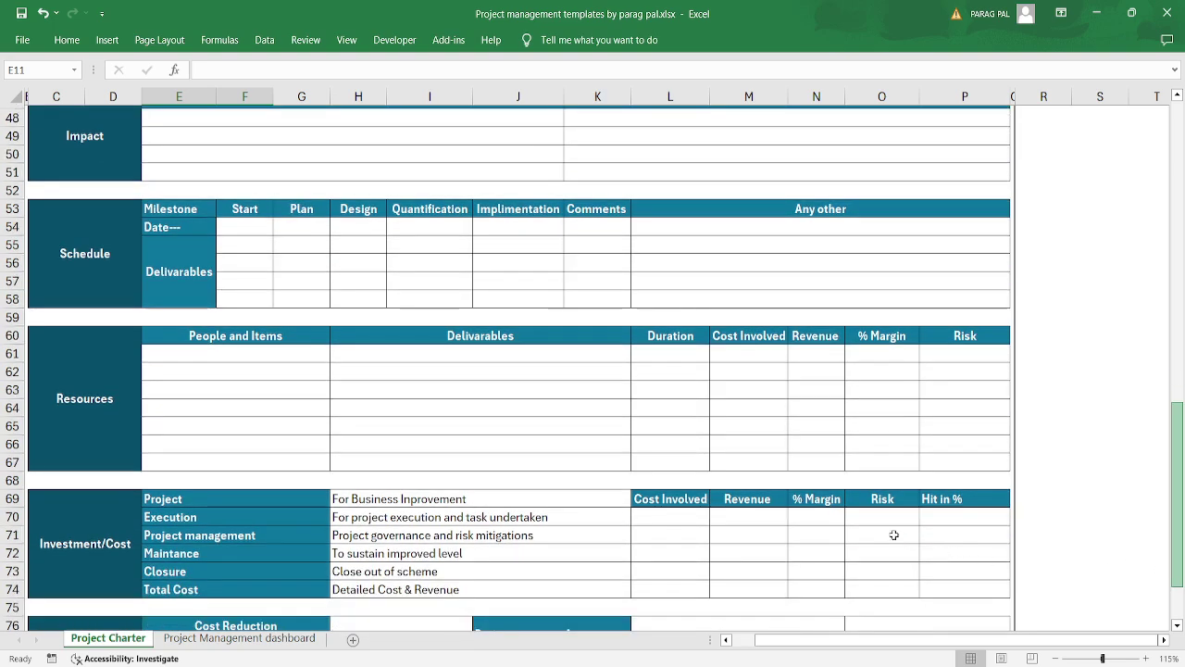
drag(713, 501, 736, 570)
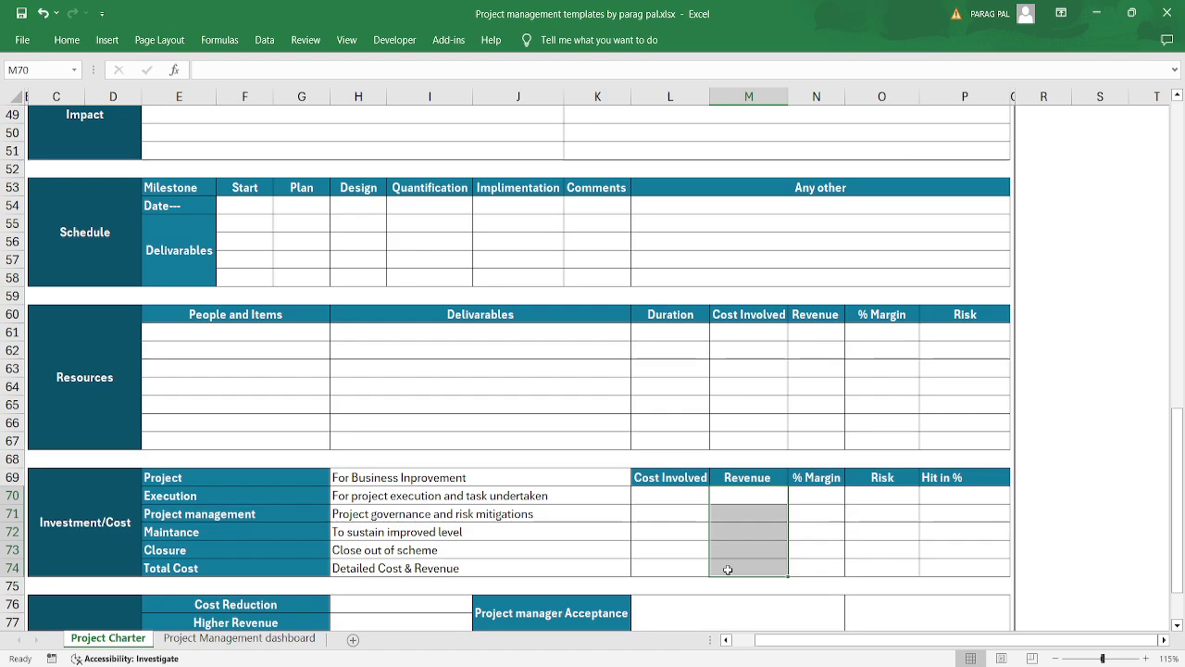
click(725, 569)
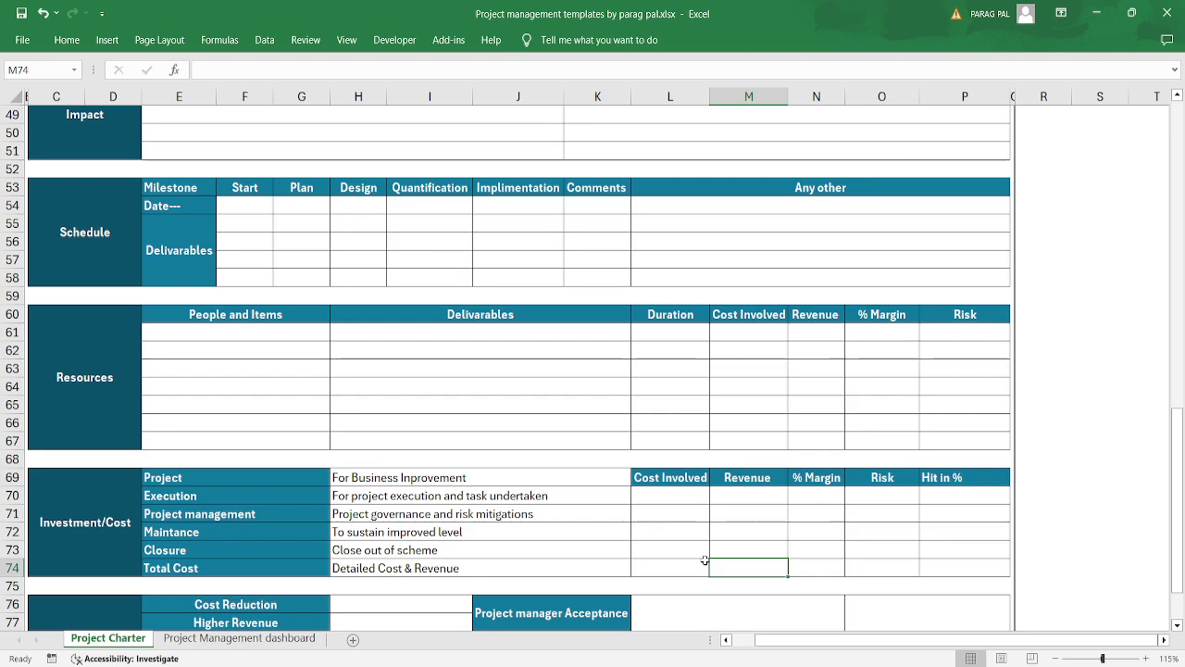
scroll(667, 542, down, 1)
- Step through Cost Reduction, Higher Revenue, ROI and NPV cells, cancelling an =irr formula unentered
scroll(621, 527, down, 1)
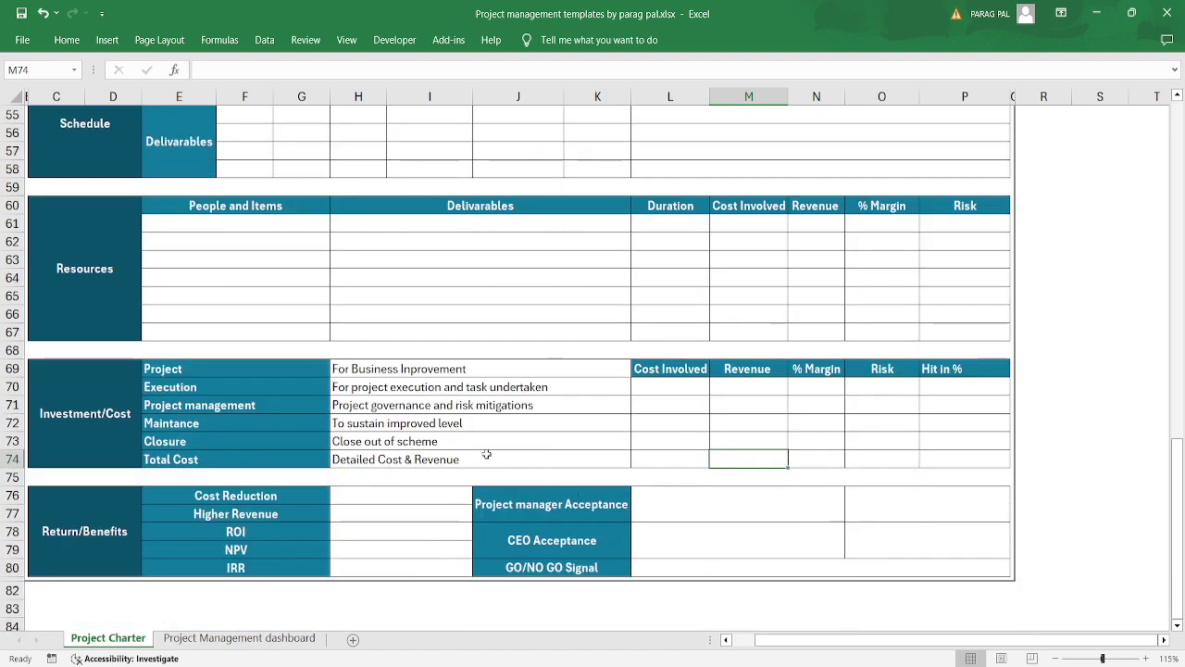
click(409, 493)
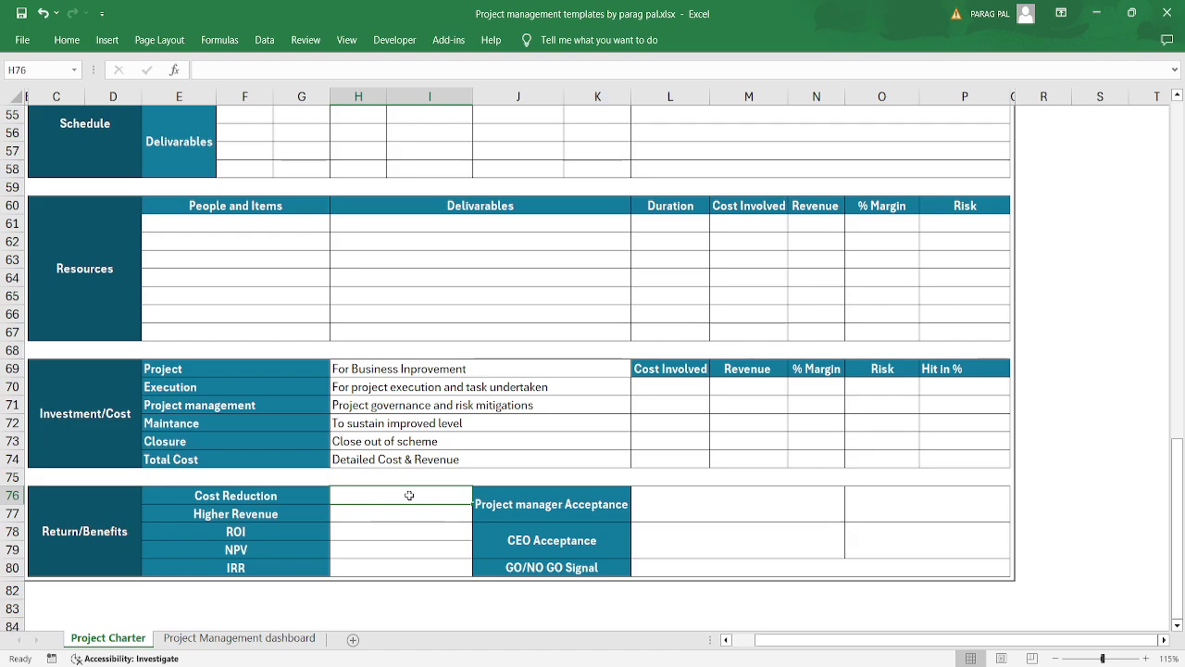
key(Return)
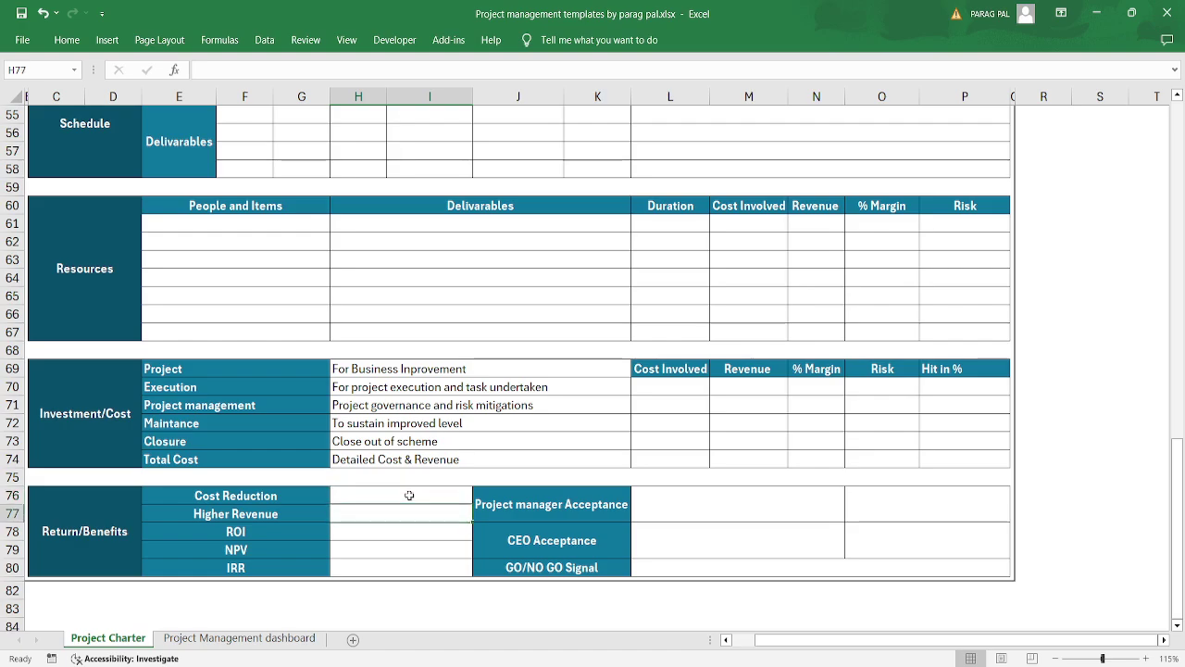
key(Return)
key(Return)
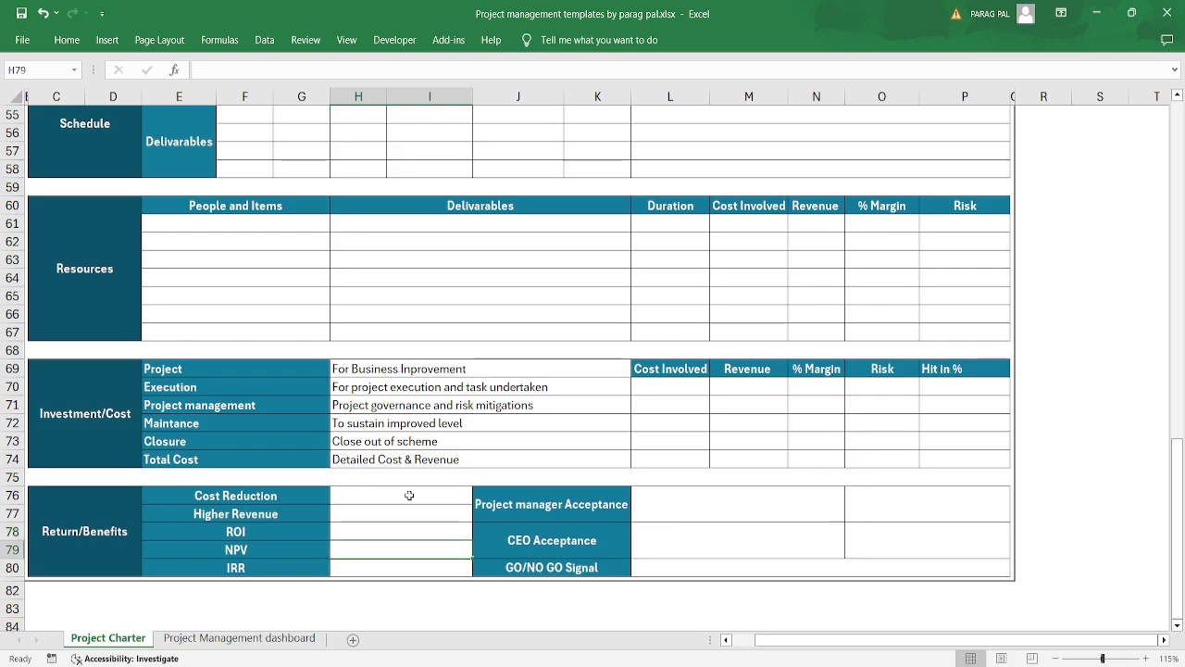
key(Return)
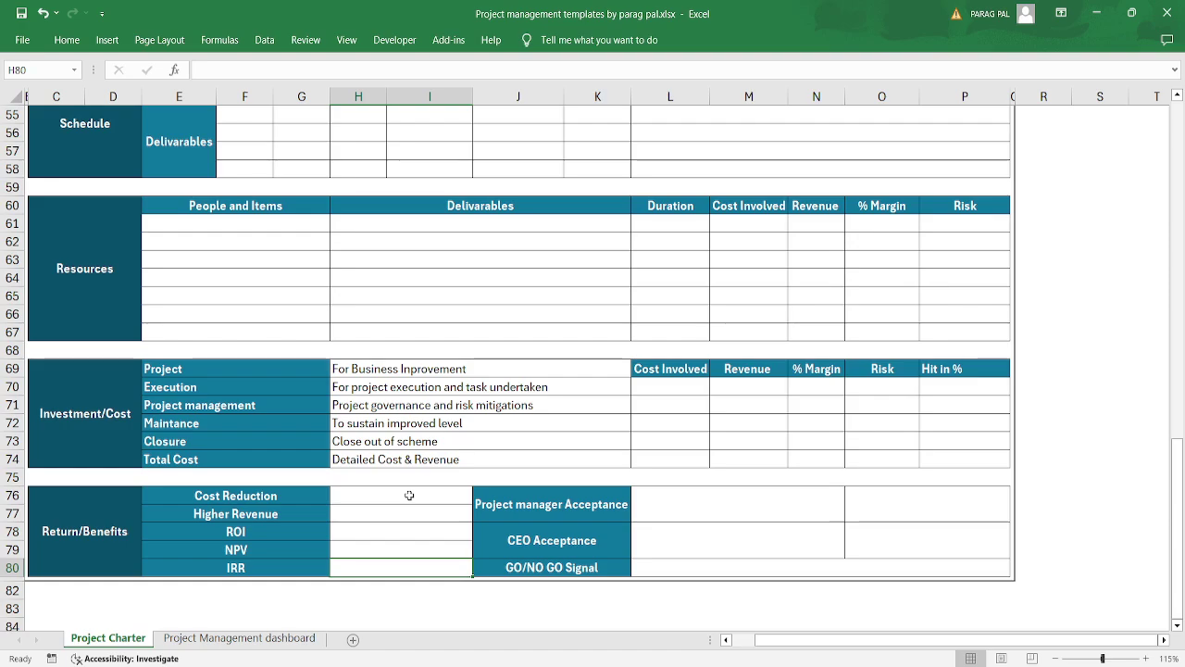
text(=irr)
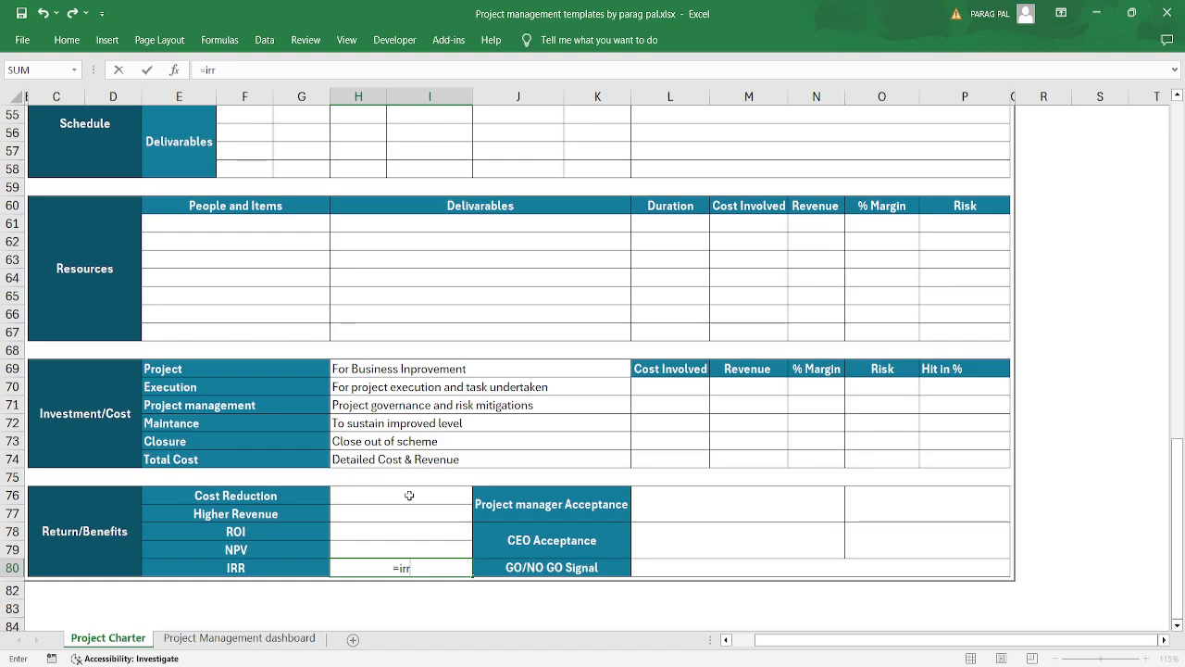
key(Escape)
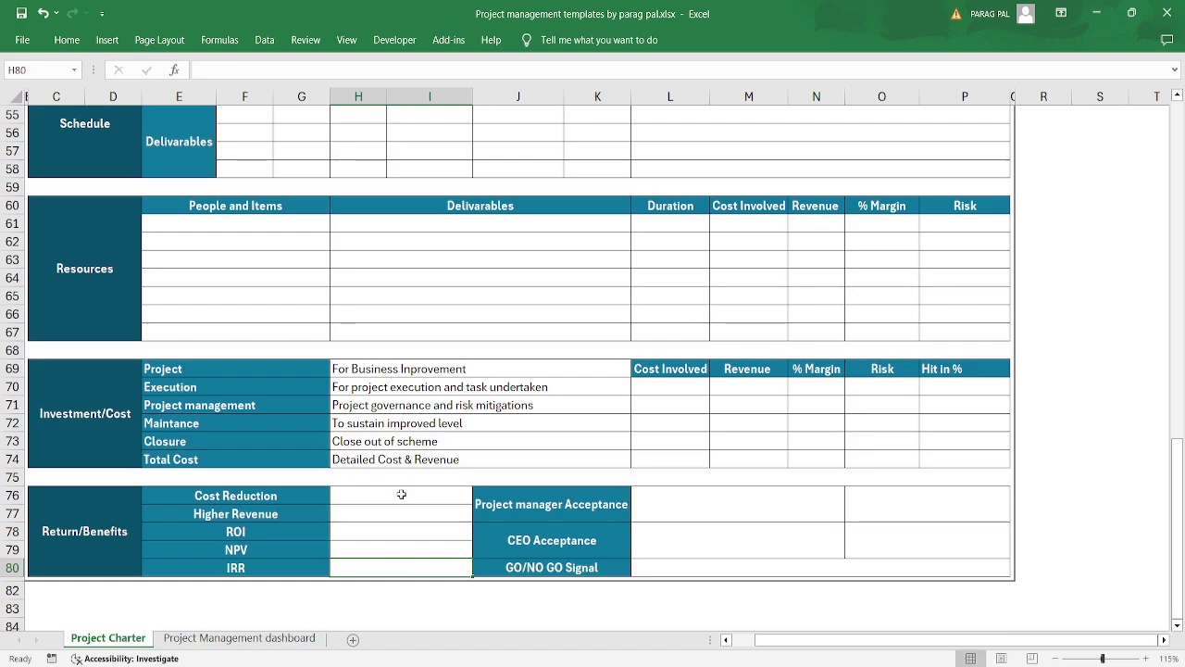
click(387, 535)
click(389, 546)
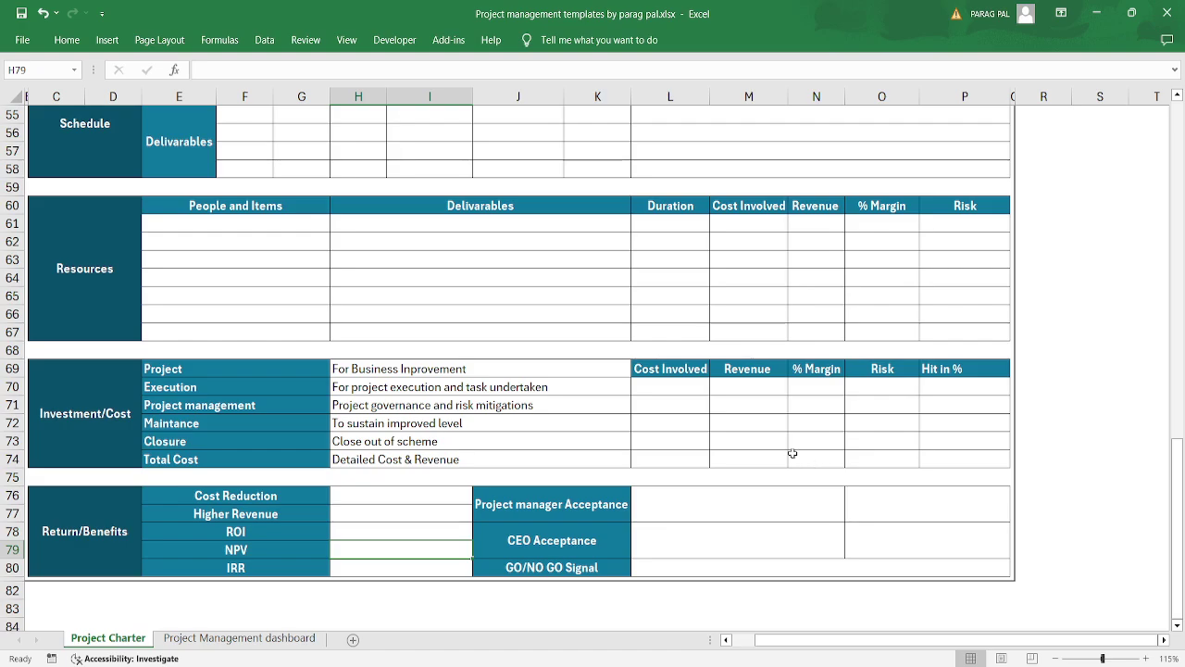
click(689, 505)
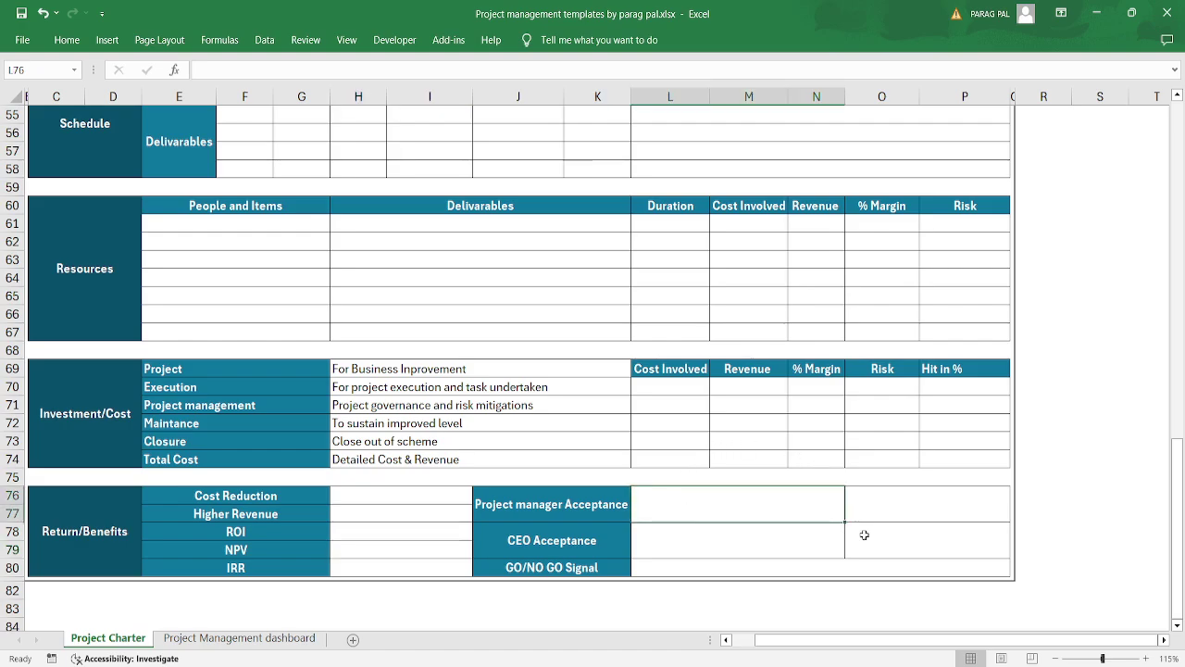
click(977, 498)
click(741, 548)
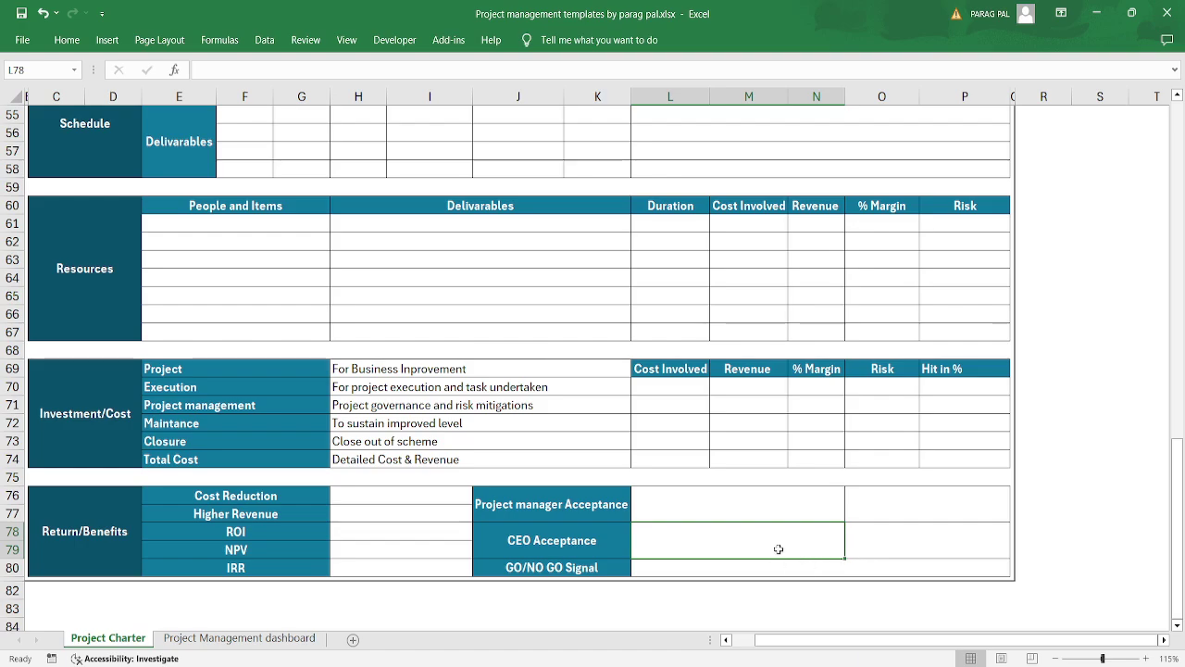
click(897, 537)
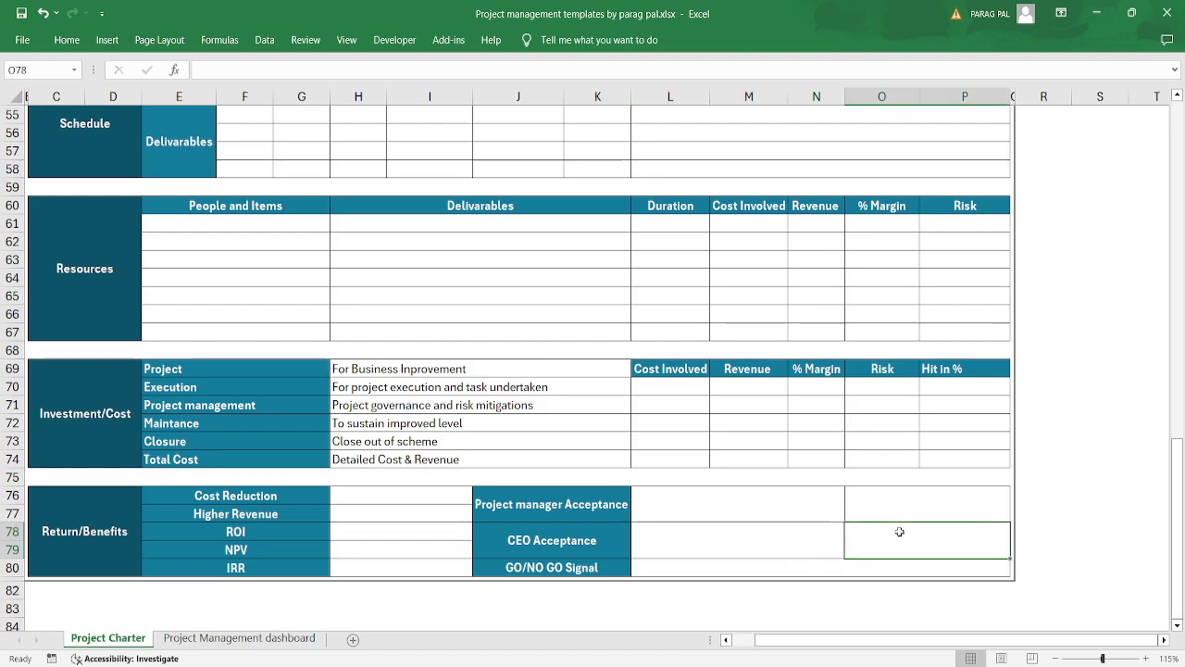
click(824, 566)
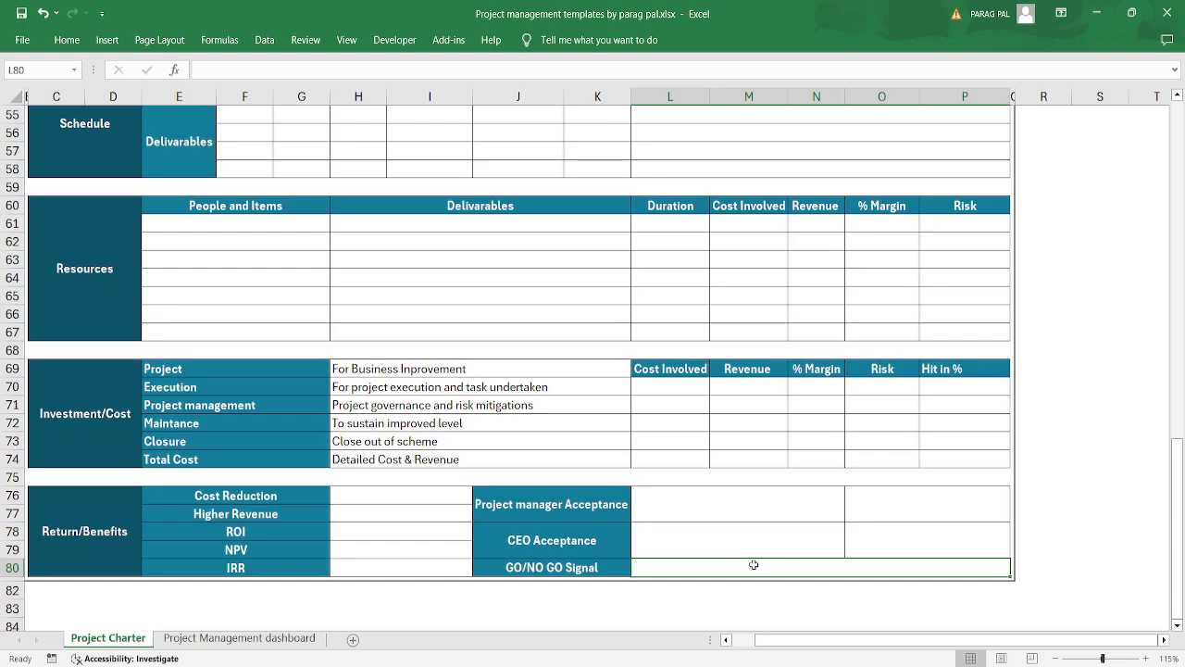
- Scroll the sheet back up to row 1 and left to column A
scroll(1099, 450, up, 3)
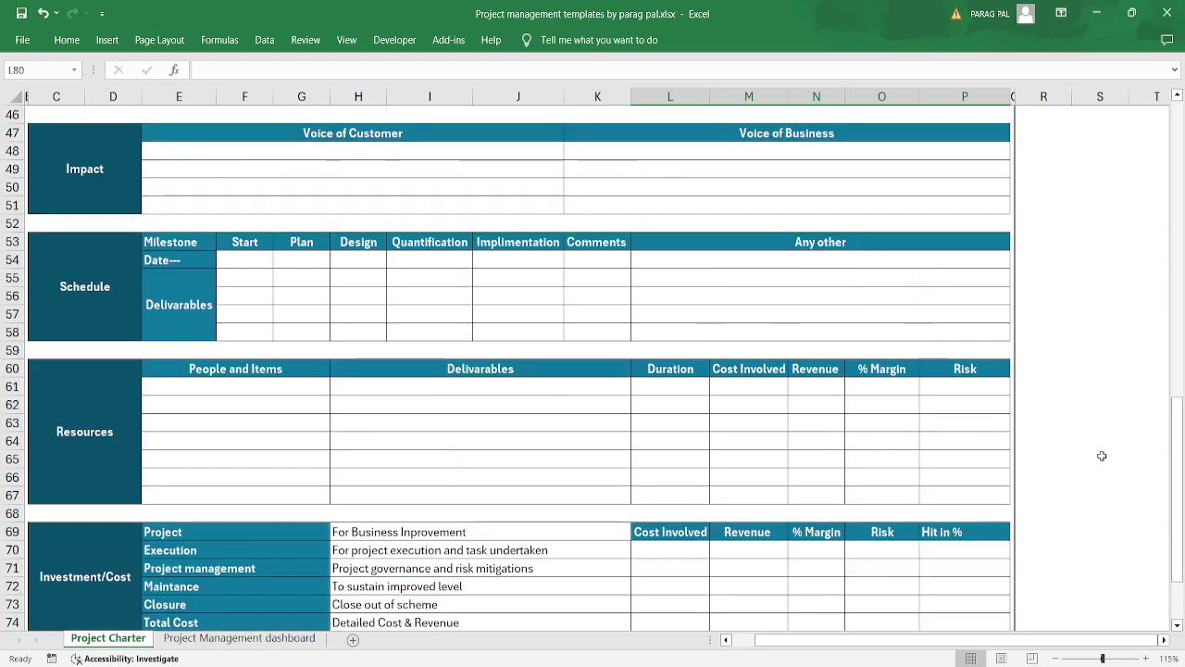
scroll(1164, 471, up, 1)
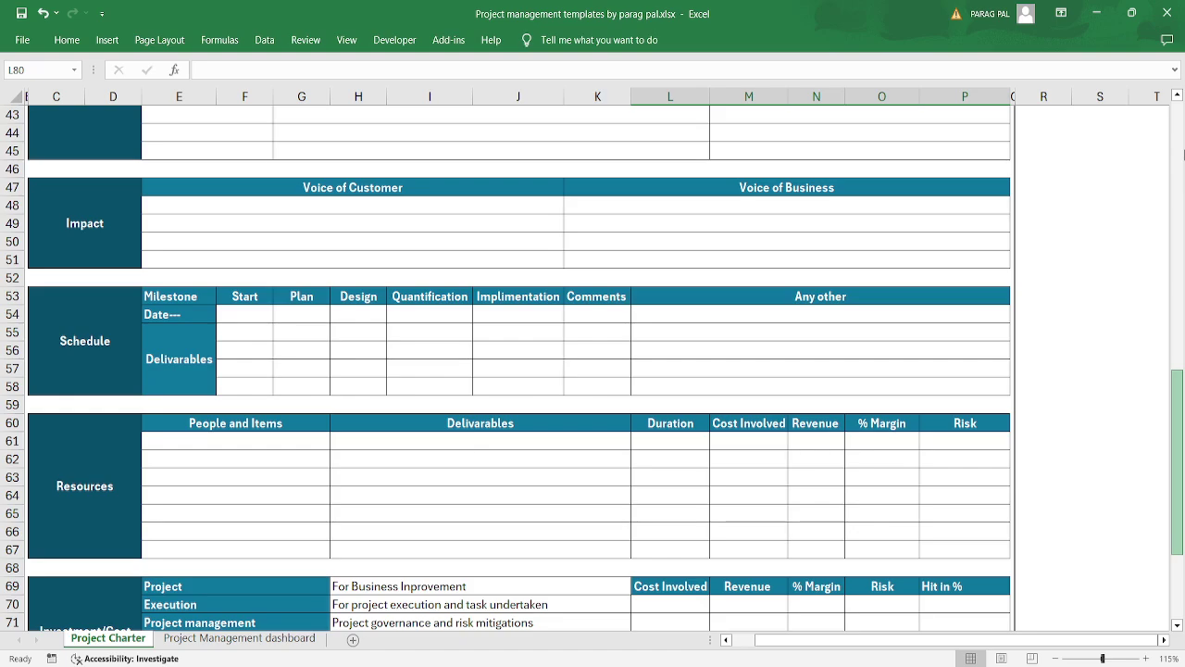
scroll(1127, 182, up, 14)
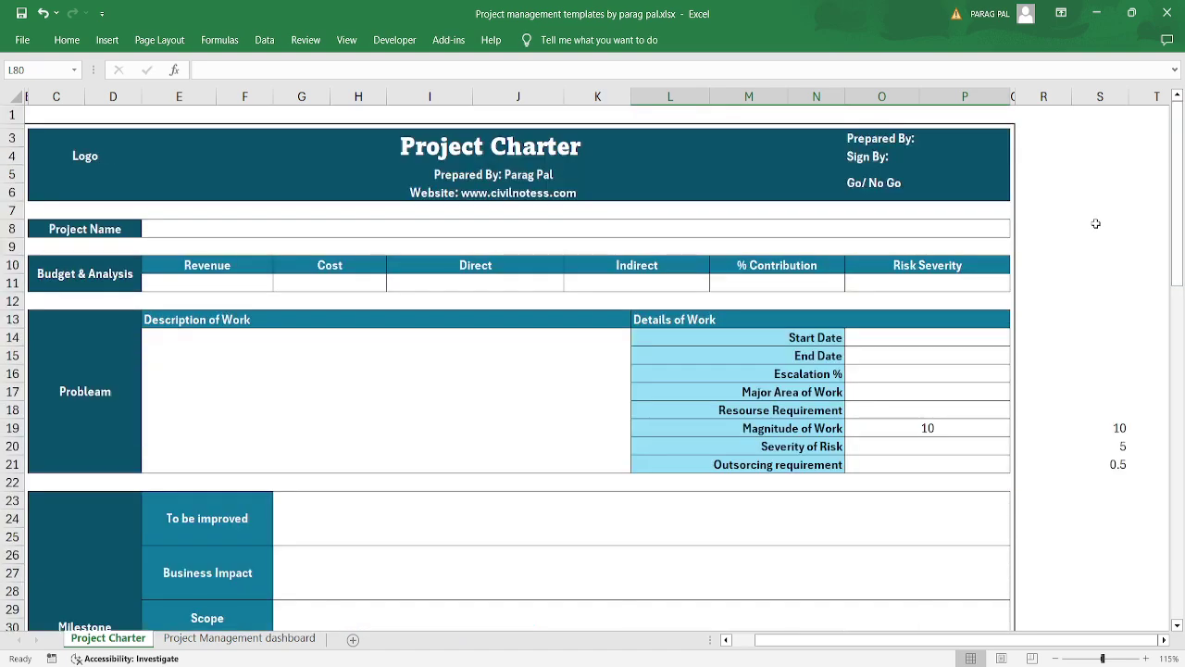
scroll(907, 228, left, 1)
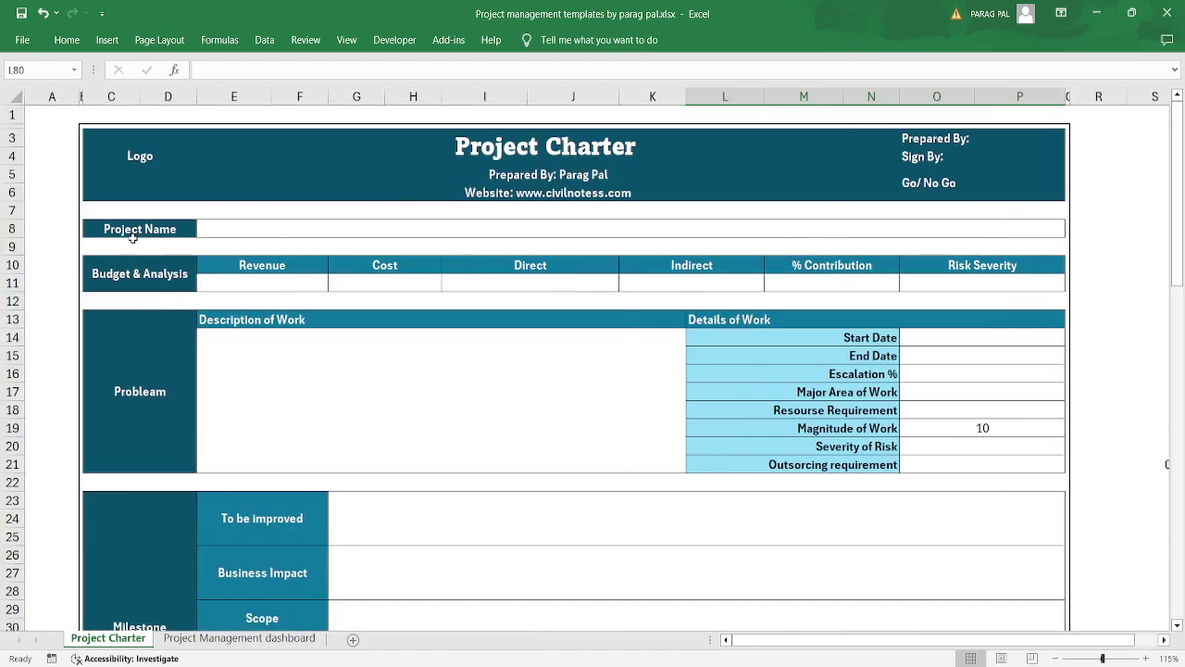